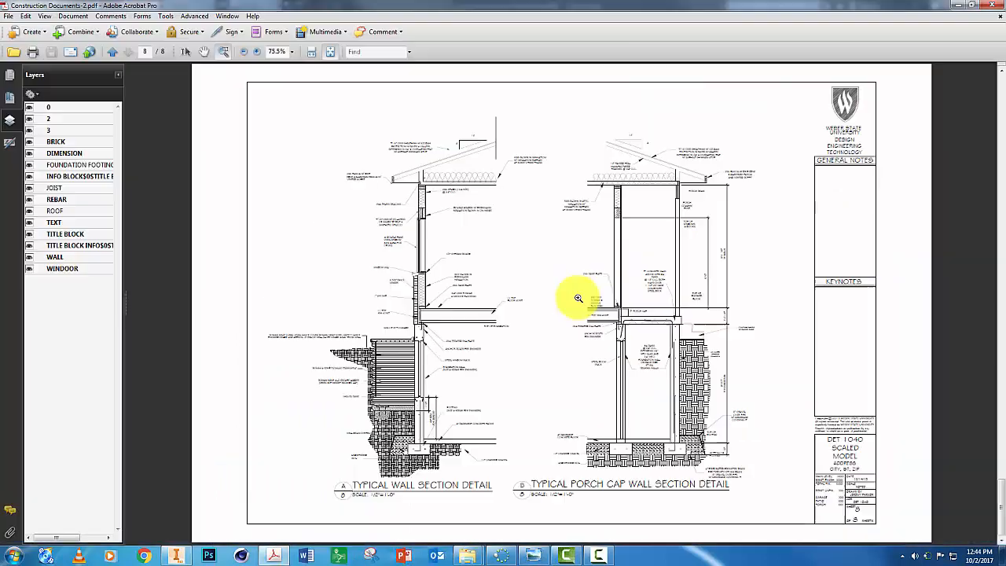
Examine the footing rebar in the typical wall section details and in the footing rebar reference photos
left_click_drag(577, 297, 812, 499)
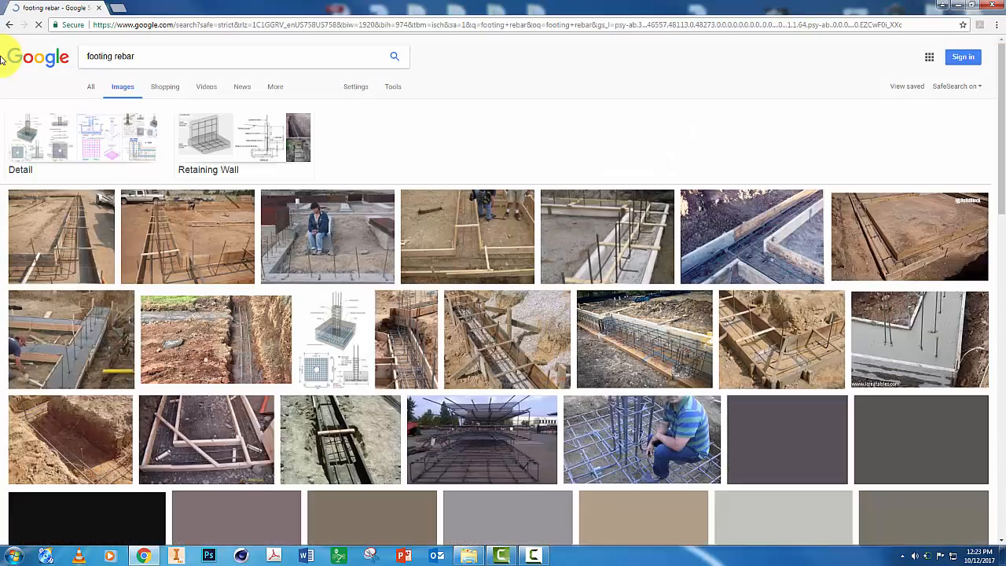
left_click(71, 338)
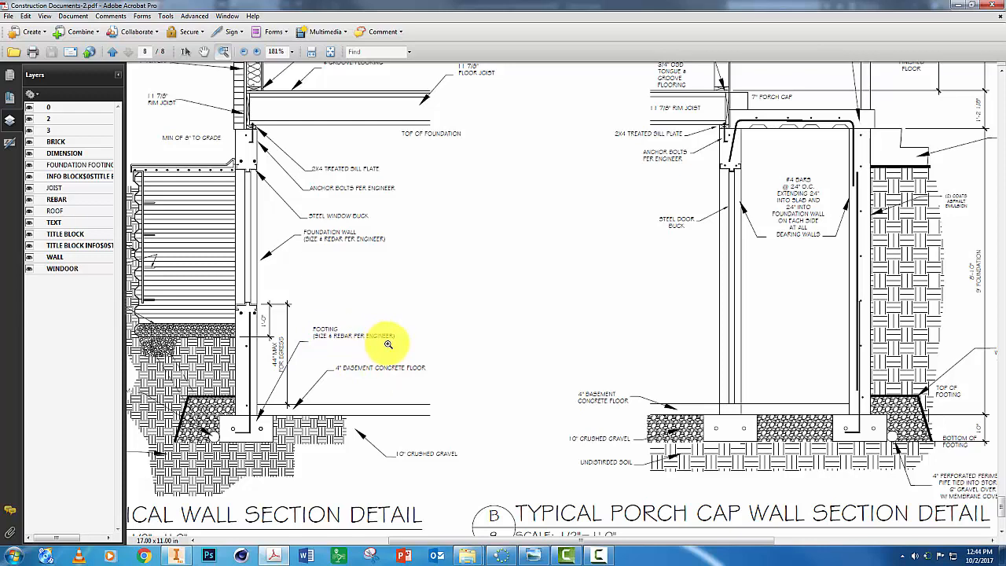
key("ctrl+0")
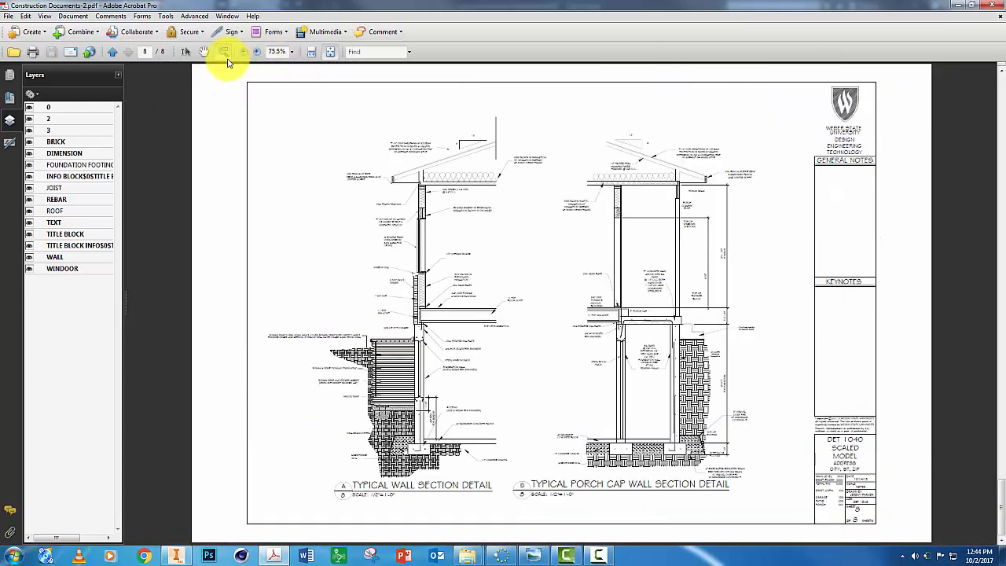
Examine the foundation and footing schedules on sheet 2 and the foundation rebar in the porch cap wall section on sheet 8
left_click(113, 52)
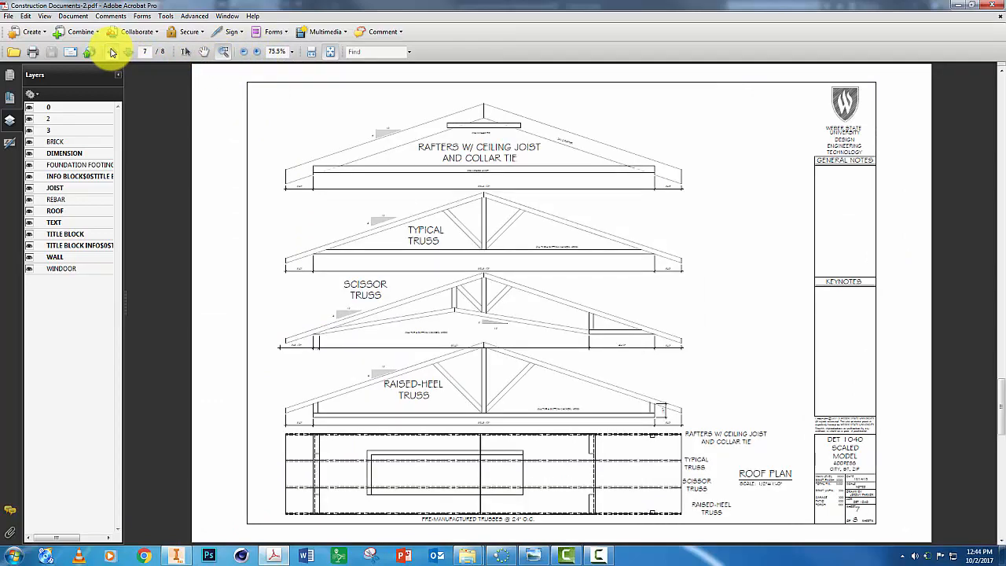
mouse_move(393, 360)
left_mouse_down()
mouse_move(511, 471)
mouse_move(656, 514)
mouse_move(703, 516)
left_mouse_up()
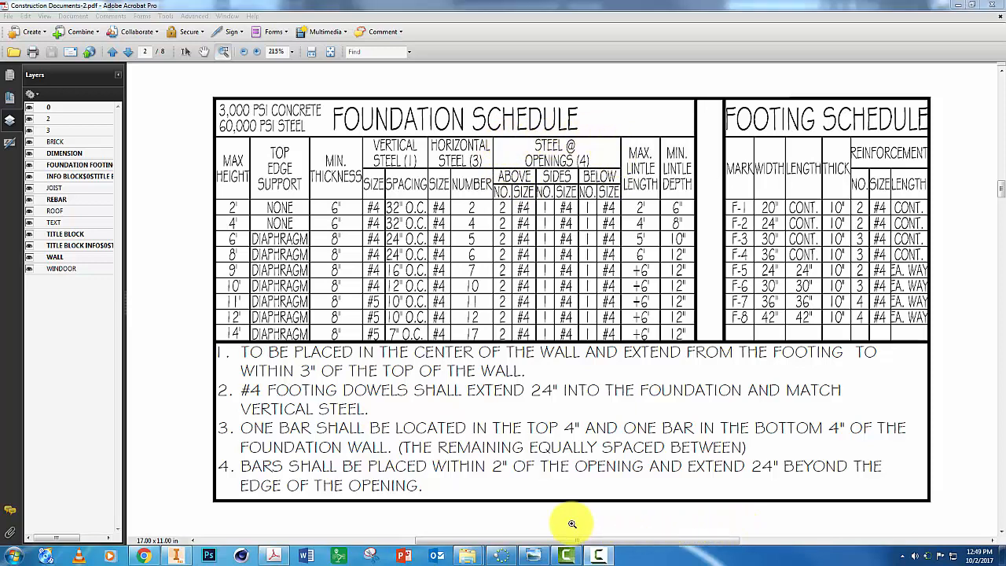
left_click(330, 53)
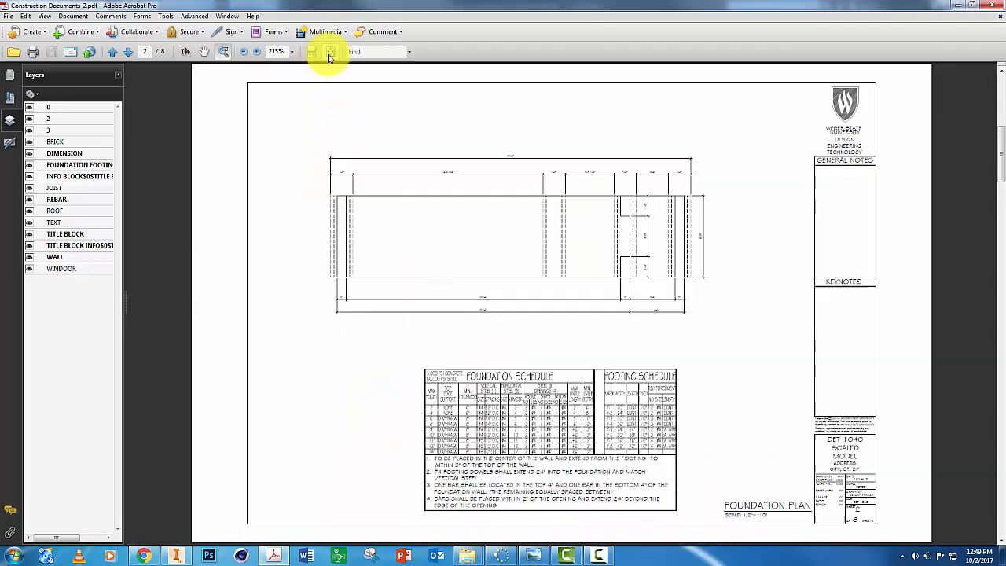
left_click_drag(558, 292, 778, 479)
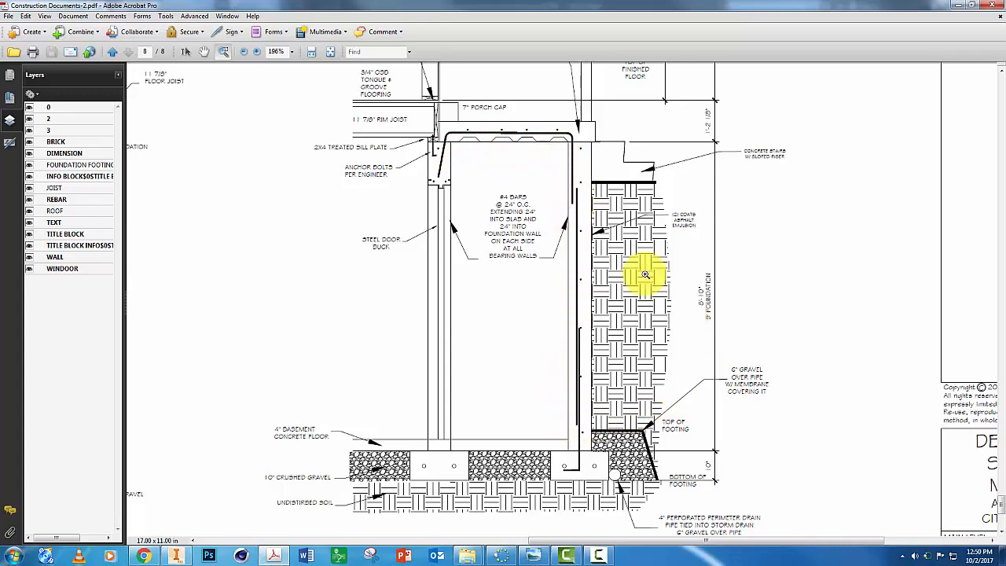
left_click_drag(404, 354, 695, 520)
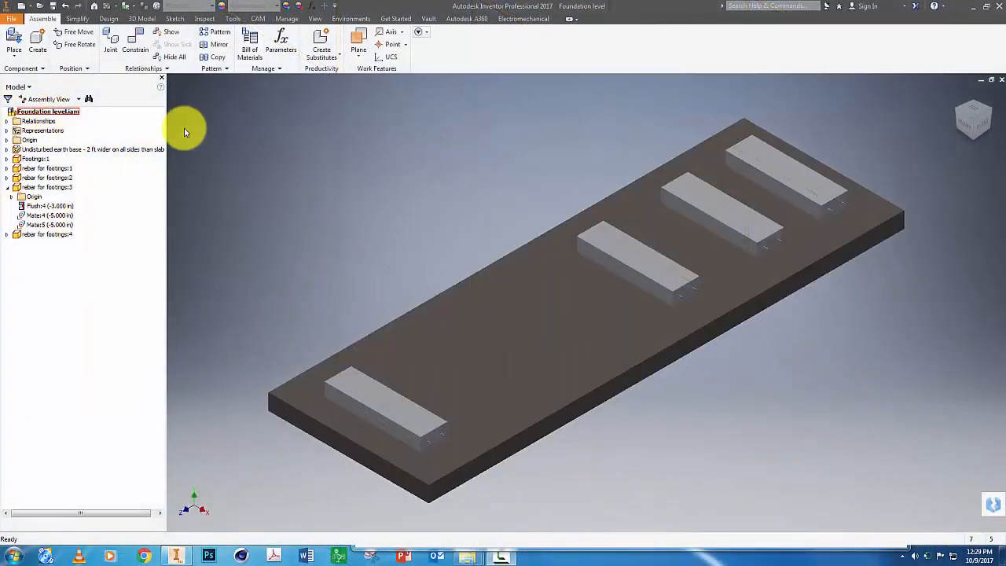
Place two instances of the L-bar rebar group 1 part in the Foundation level assembly, clear of the footings
left_click(13, 38)
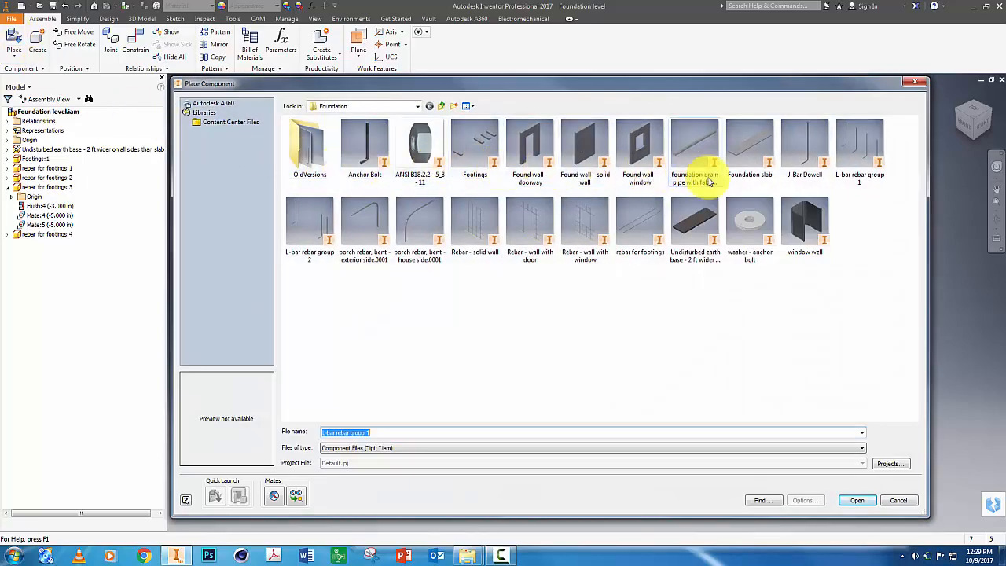
mouse_move(871, 180)
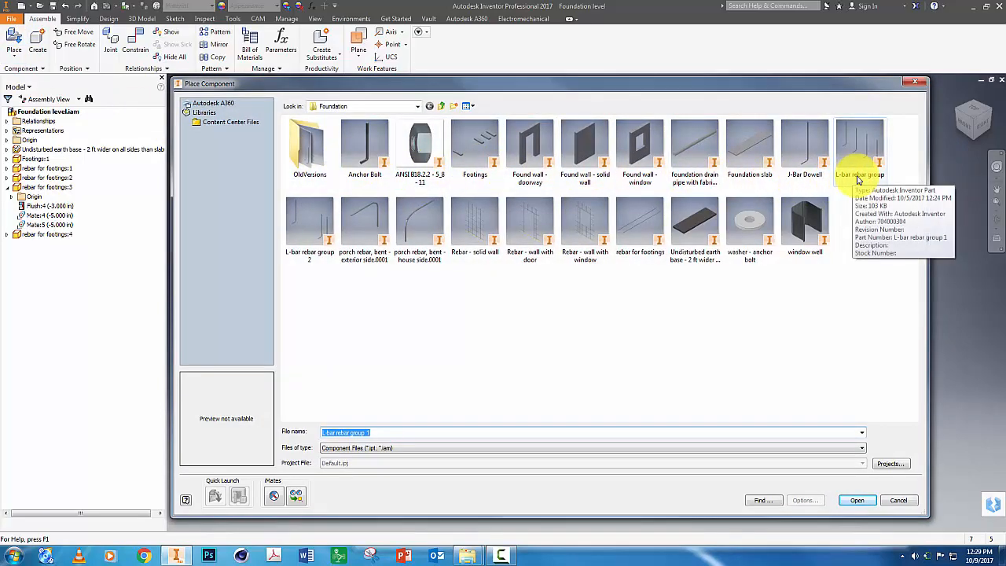
left_click(863, 159)
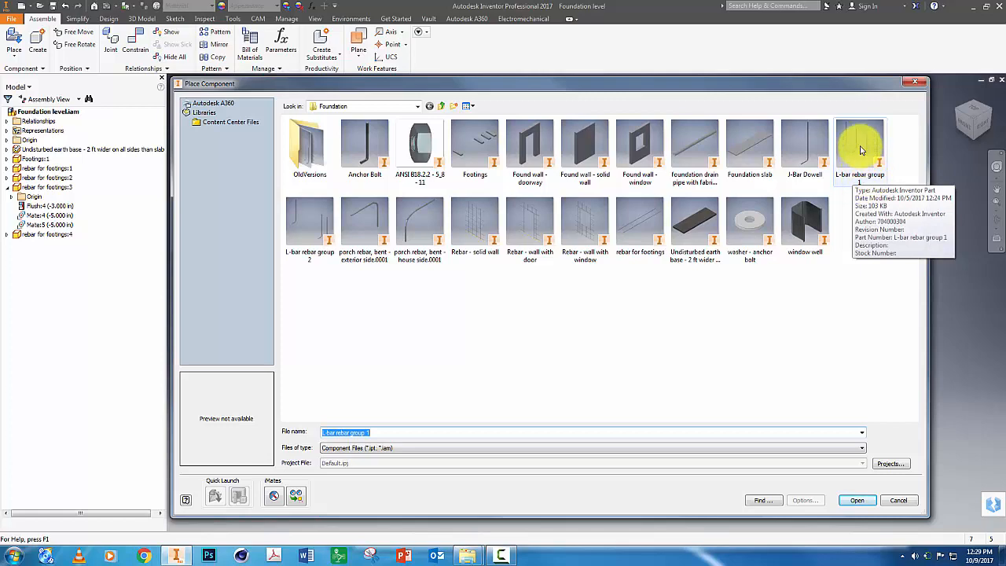
double_click(862, 151)
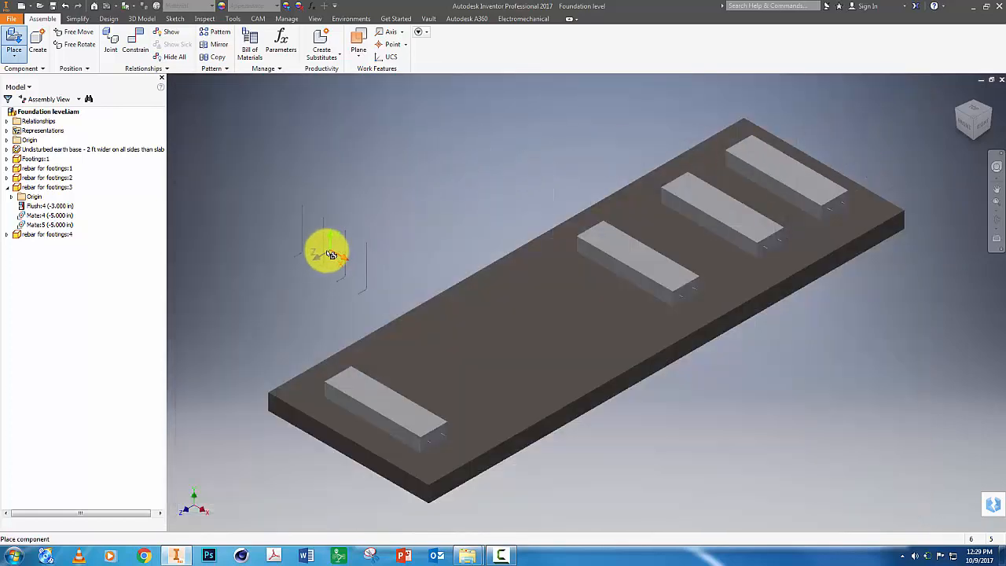
left_click(308, 261)
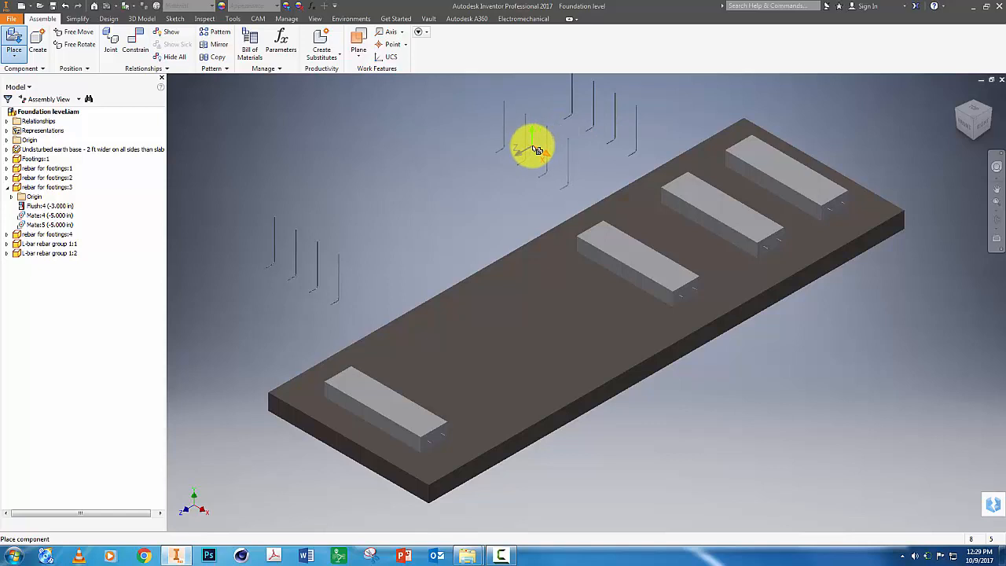
key("Escape")
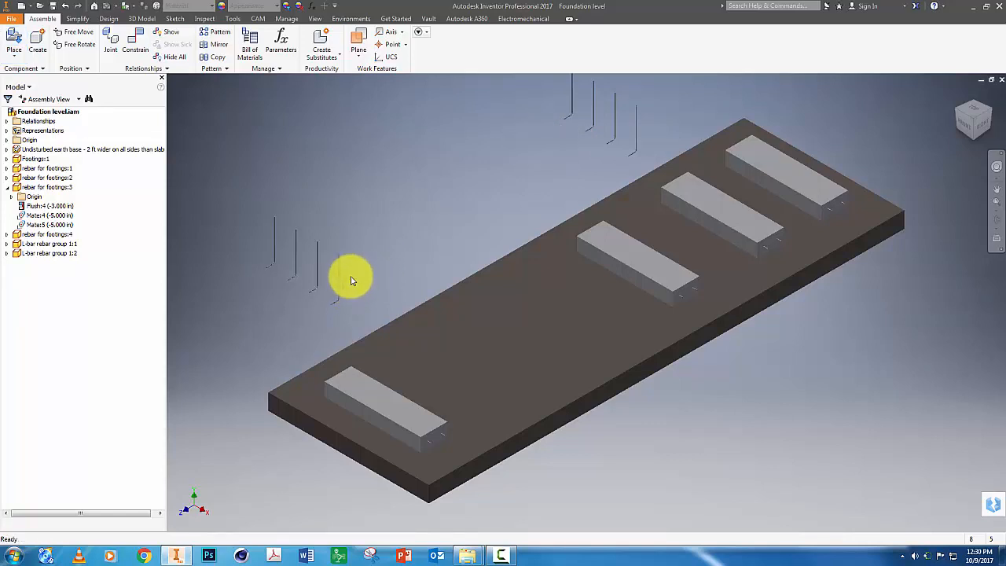
Mate the horizontal leg axis of the end bar in the first L-bar group to the top face of the nearest single footing
left_click(135, 41)
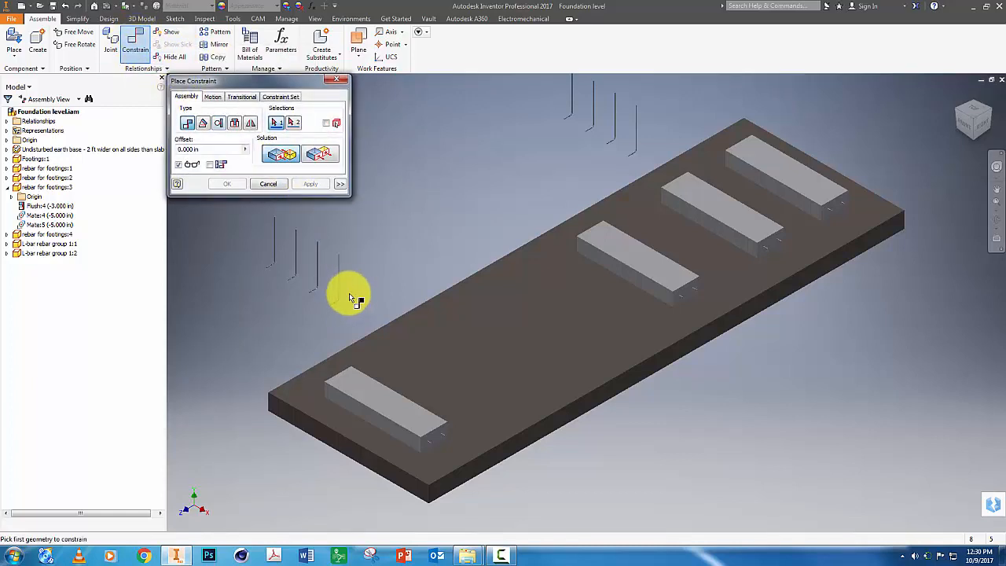
scroll(339, 300, "up", 2)
scroll(339, 299, "down", 8)
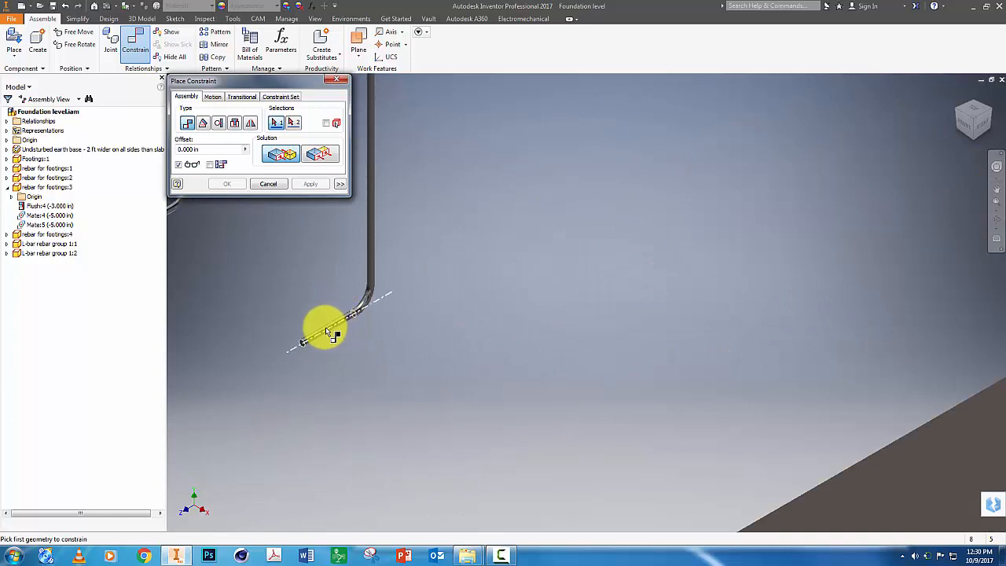
left_click(327, 333)
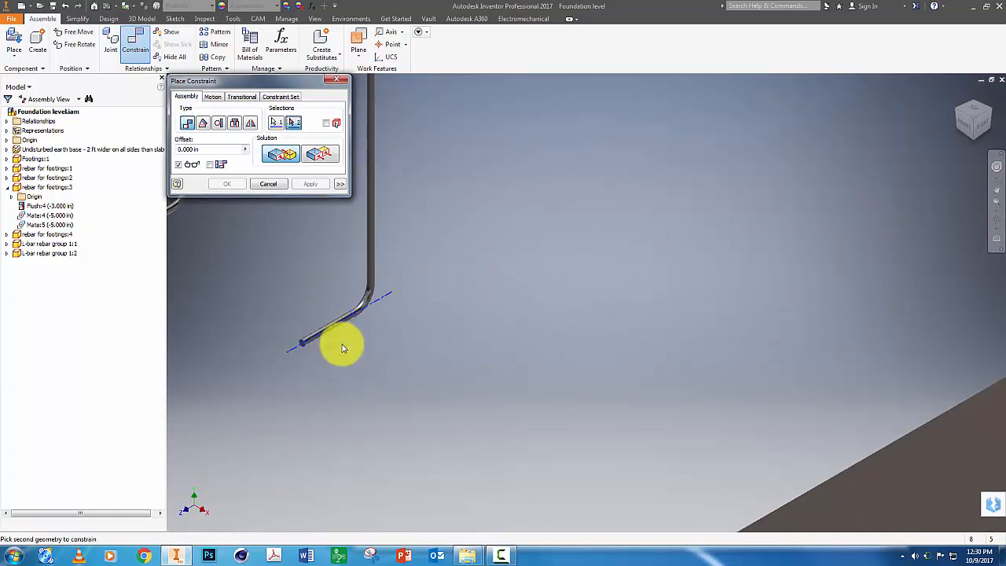
scroll(454, 335, "up", 5)
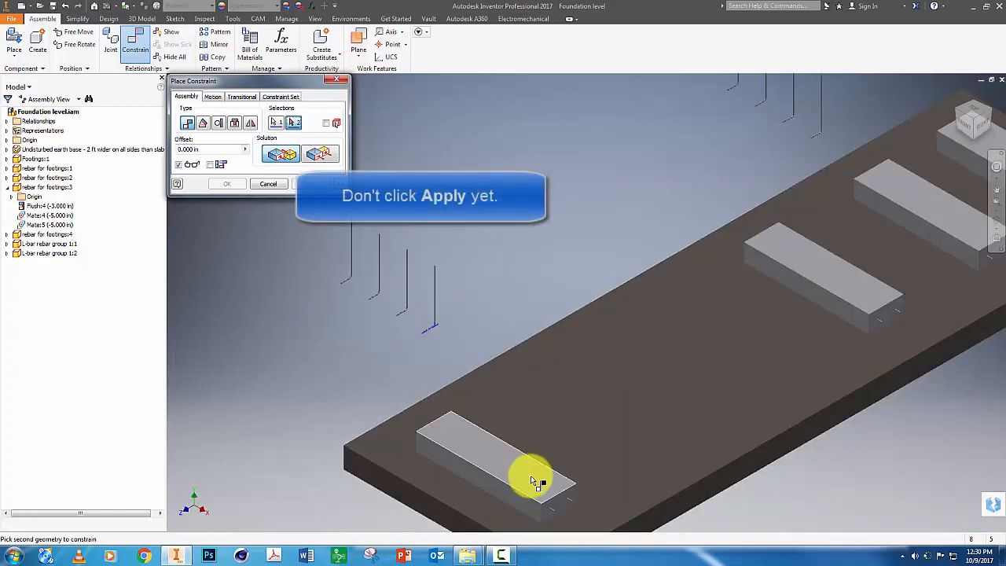
left_click(540, 488)
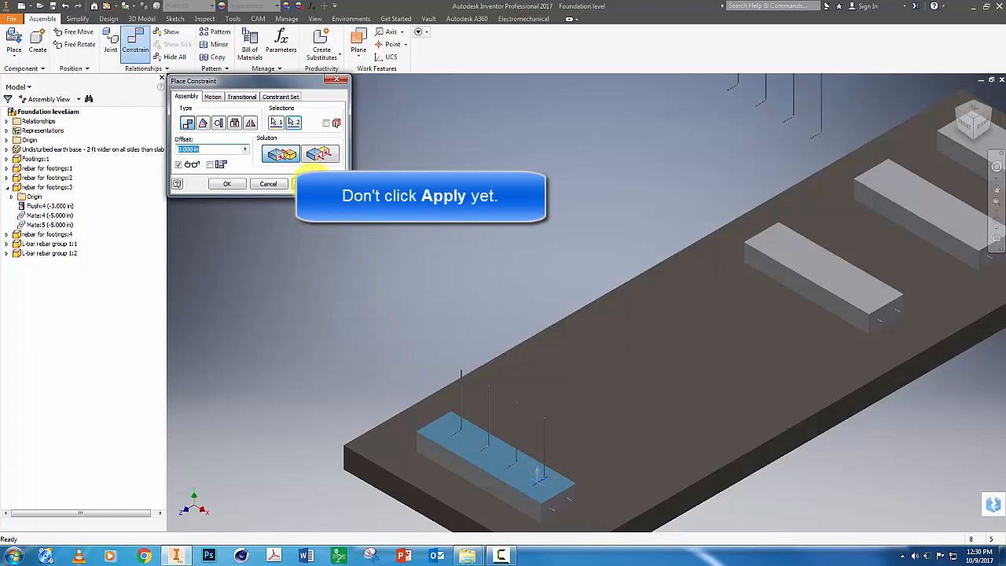
left_click(307, 182)
Mate the end L-bar's horizontal leg axis to the footing's top face with an offset of -5.5 in, sinking the bars into it
scroll(540, 495, "down", 2)
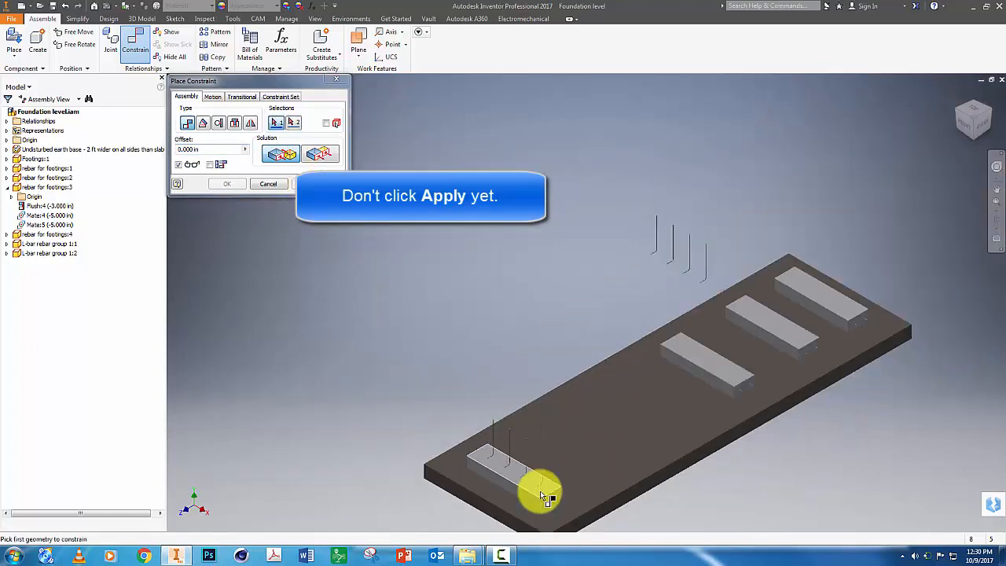
scroll(539, 495, "up", 8)
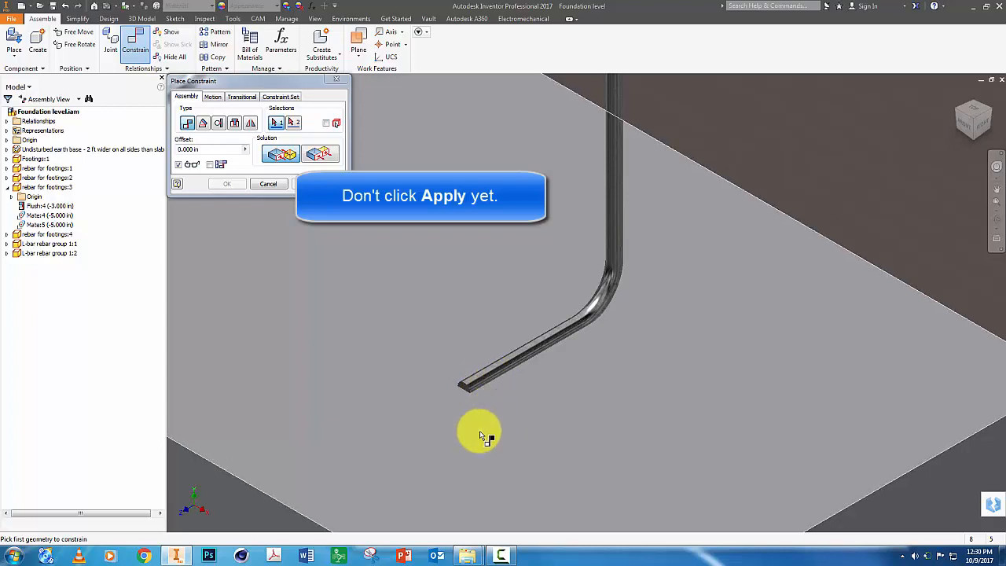
scroll(707, 459, "down", 2)
scroll(731, 471, "up", 5)
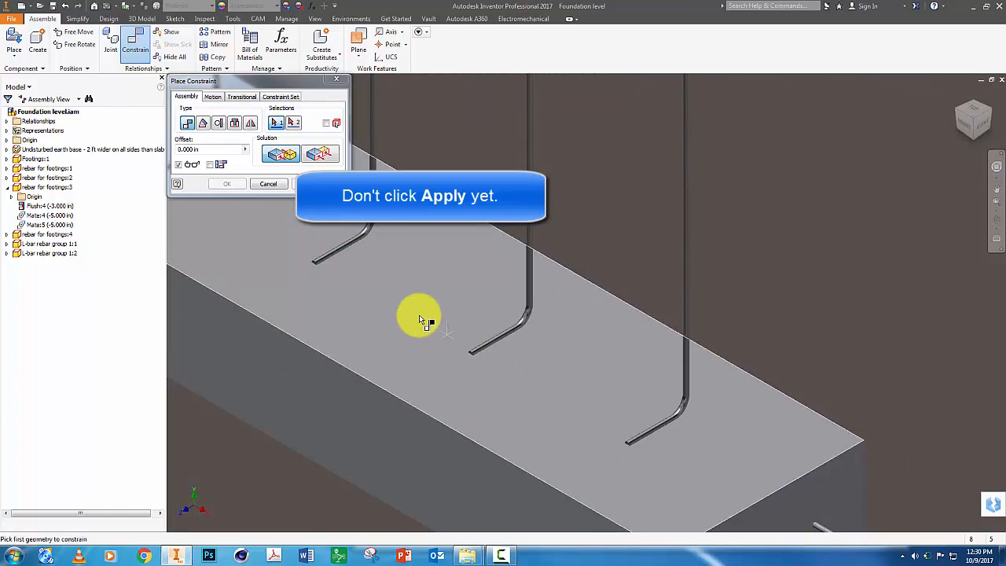
double_click(206, 148)
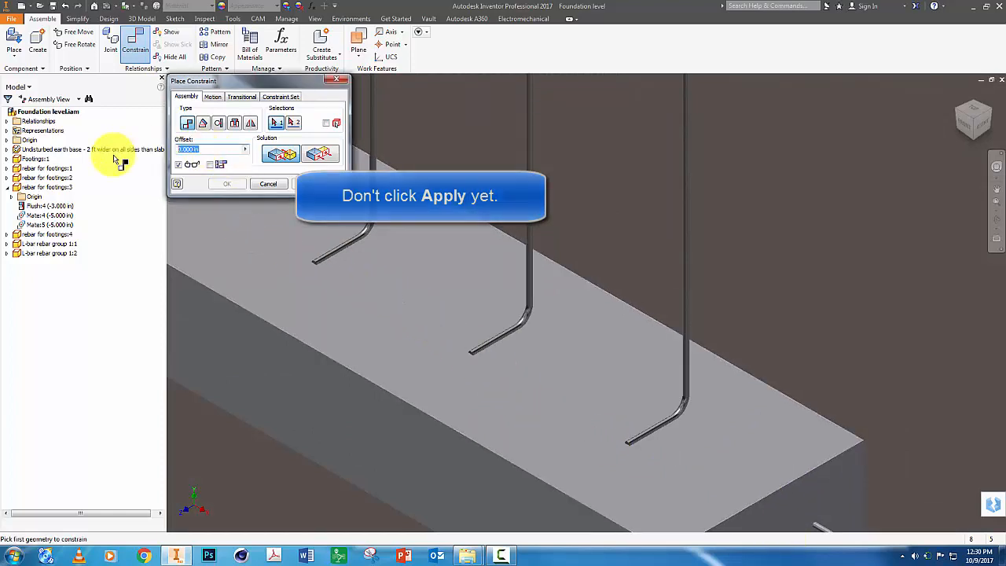
type("5")
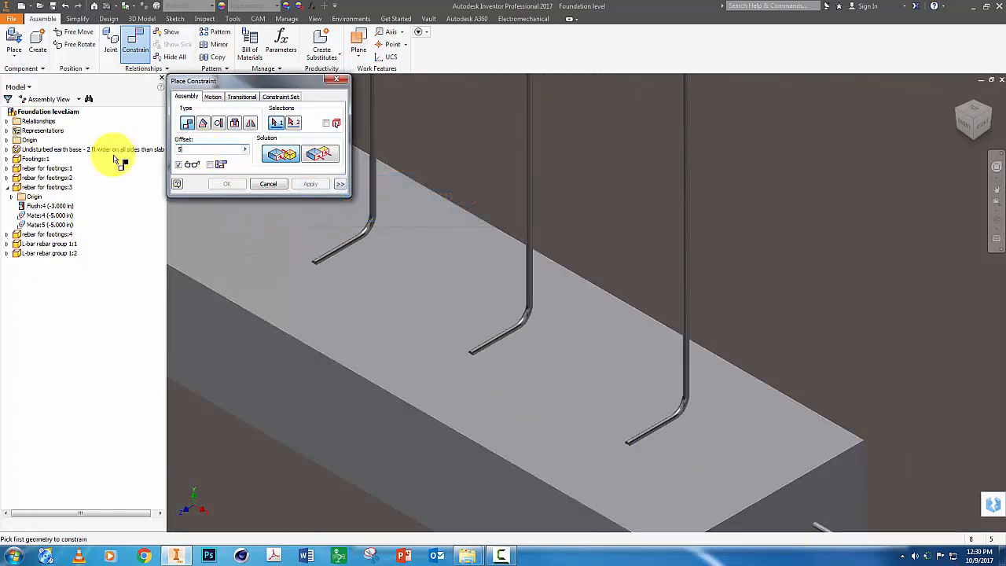
type(".5")
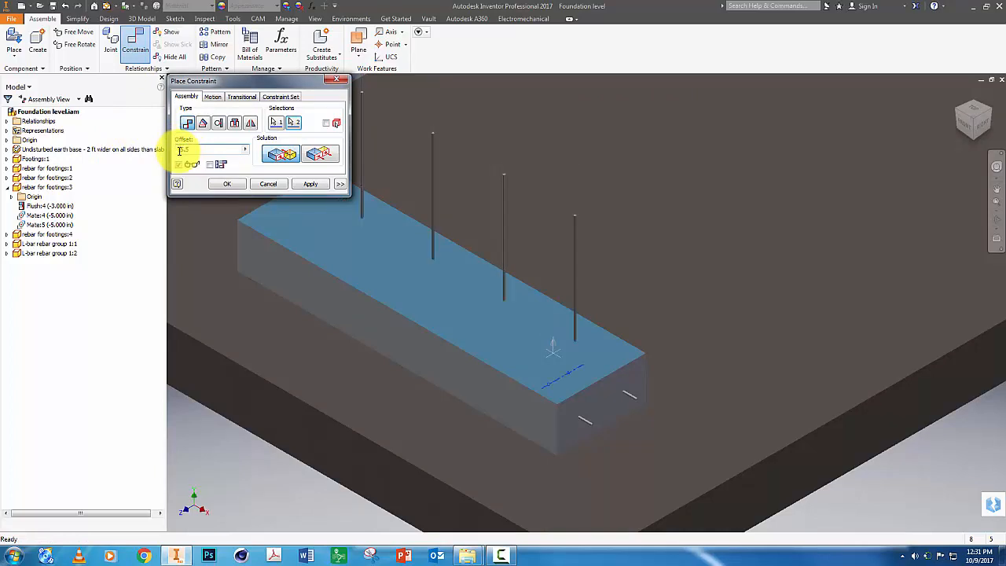
left_click(310, 185)
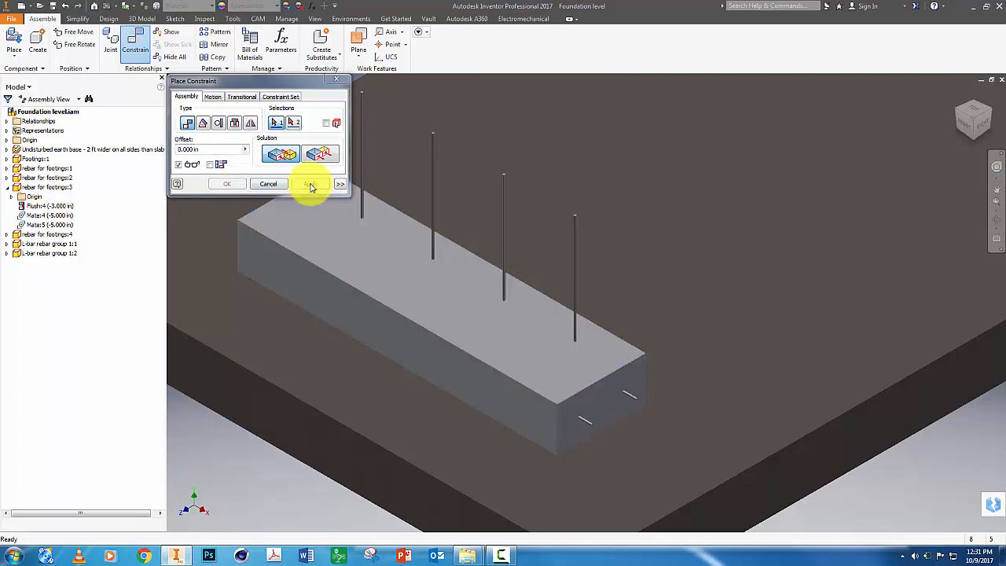
Mate the end L-bar's vertical axis to the footing's long side face with an offset of -10 in
left_click(578, 266)
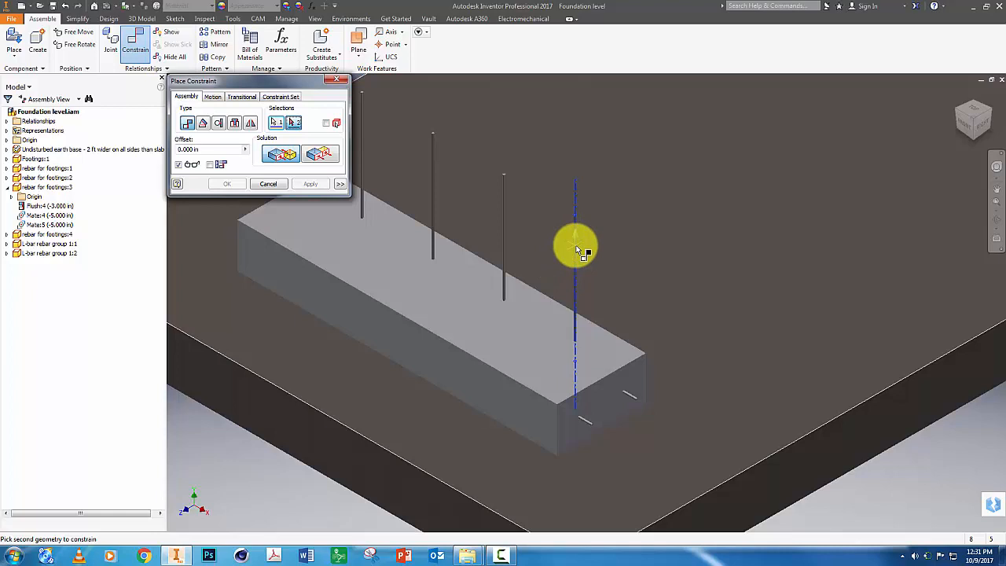
left_click(533, 413)
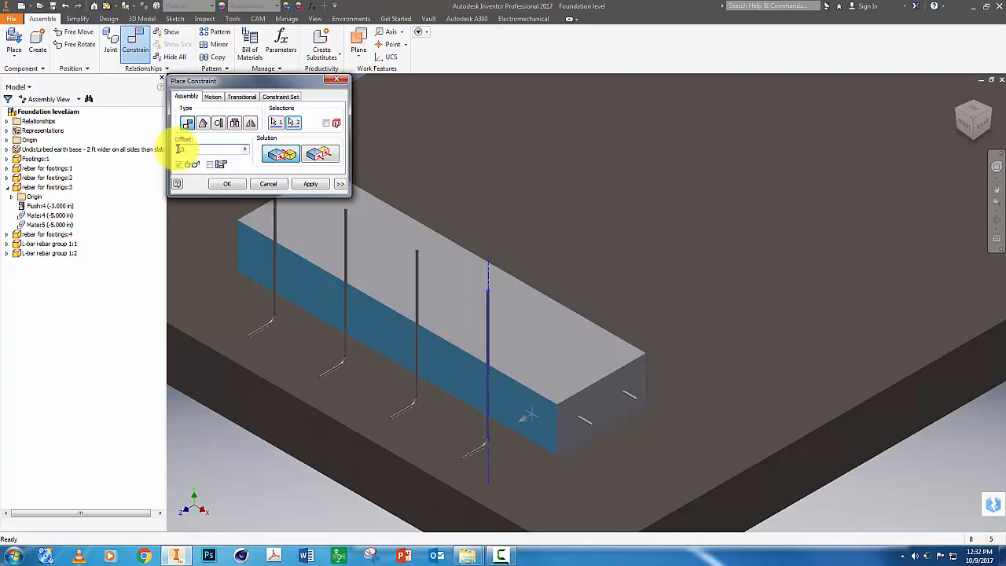
type("-1")
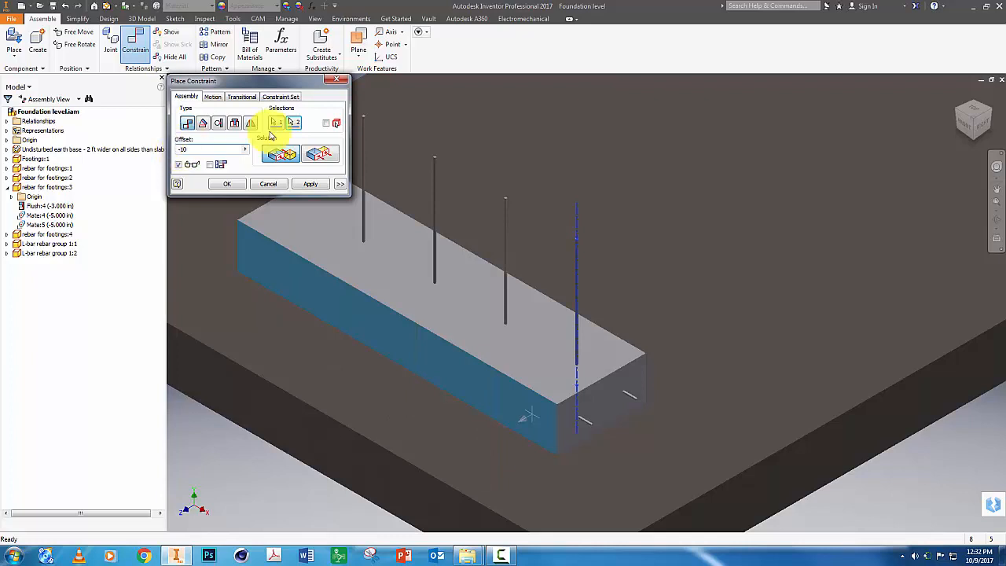
left_click(308, 184)
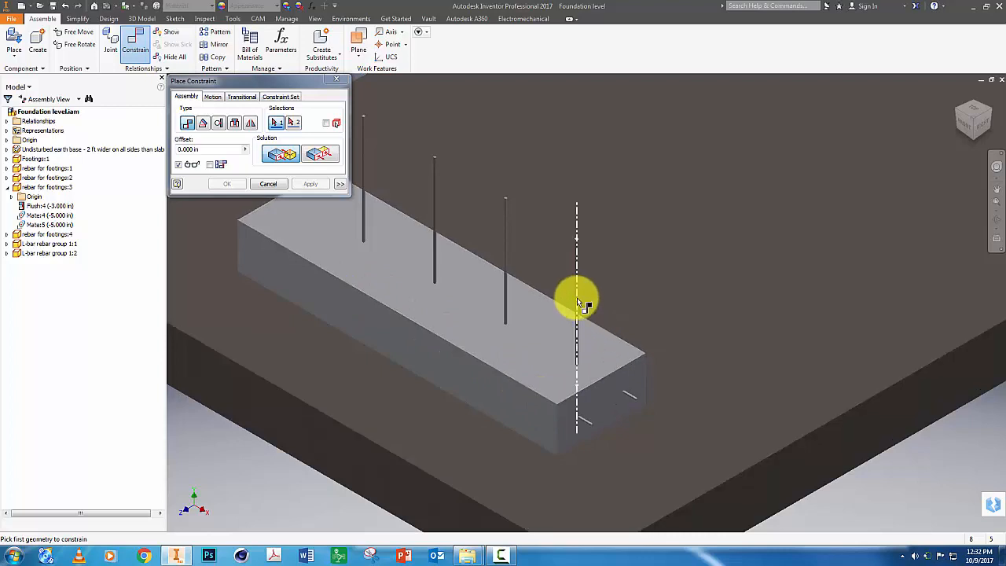
Mate the near L-bar's vertical axis to the footing's end face at -14 in, and the far L-bar's axis to the long side face
left_click(577, 298)
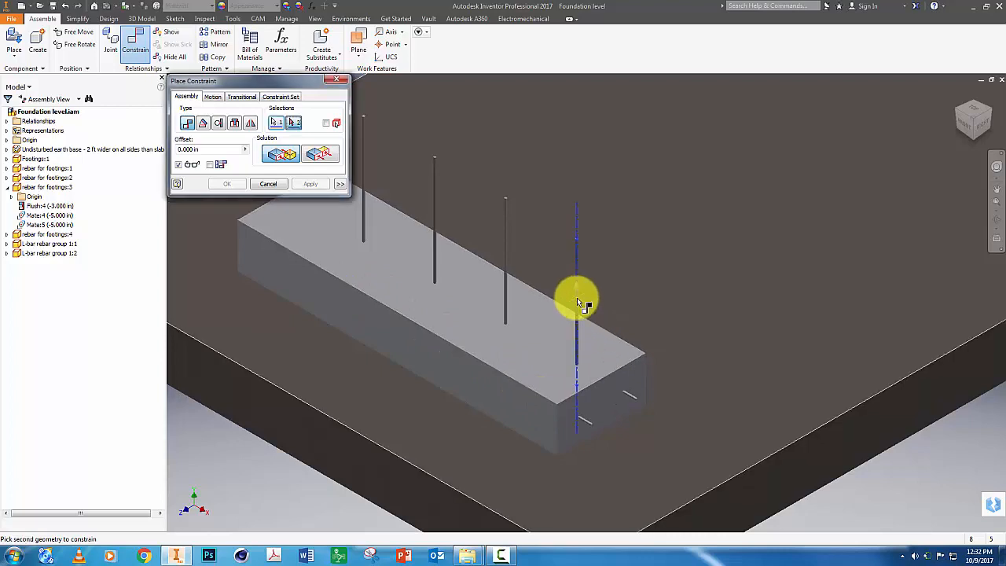
left_click(600, 397)
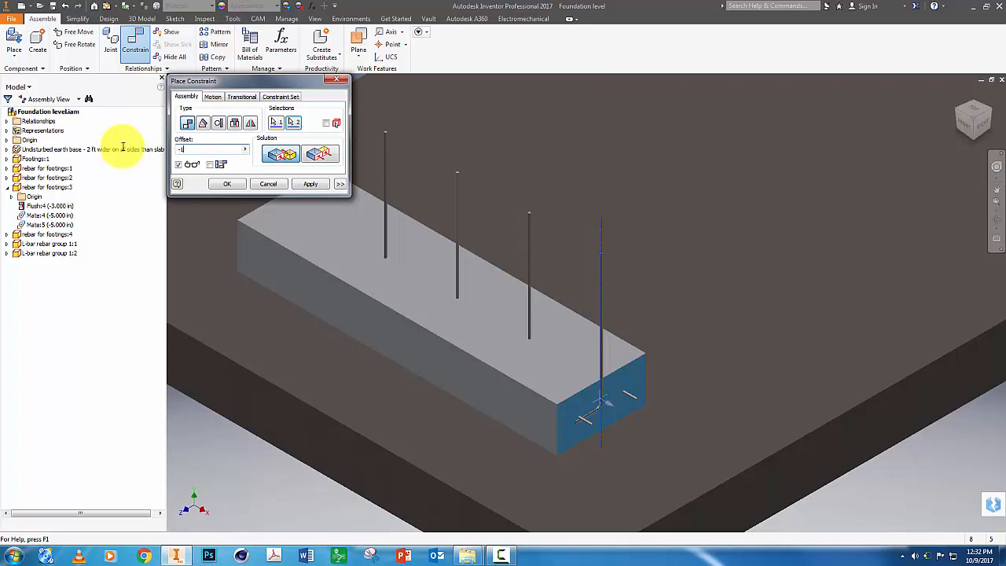
type("4")
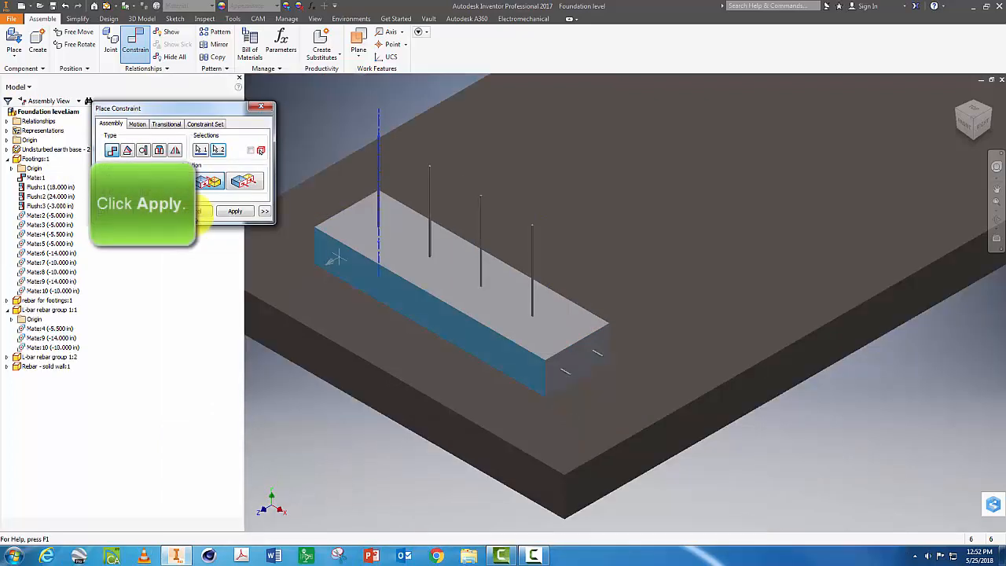
left_click(234, 214)
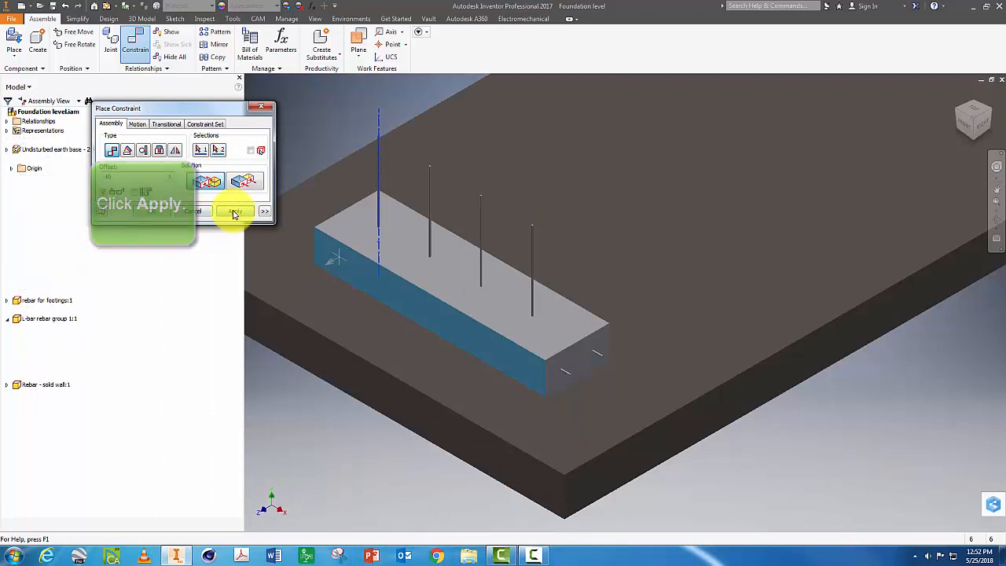
Mate the far L-bar's vertical axis in the first L-bar group to the footing's long side face and finish constraining the group
left_click(534, 312)
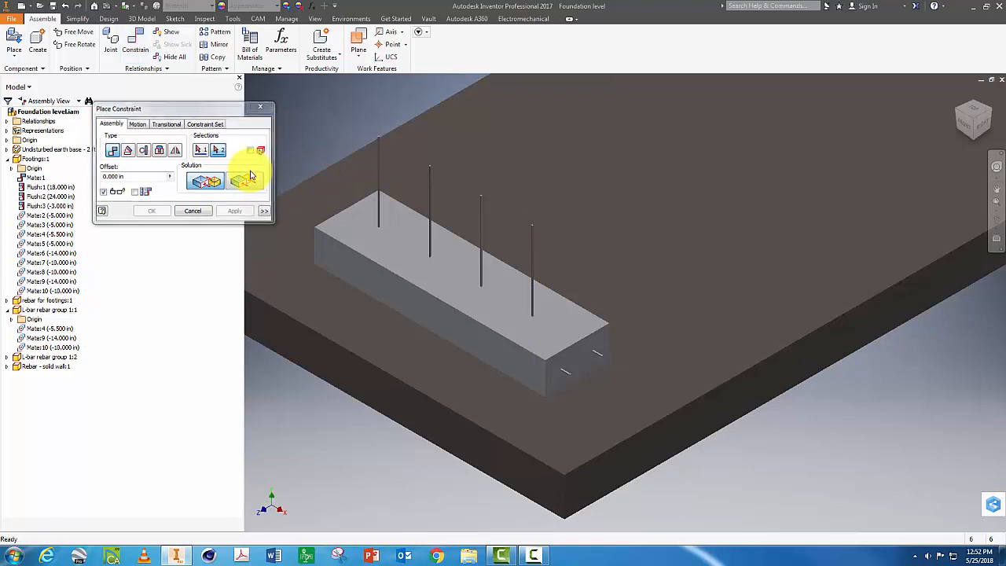
key("Escape")
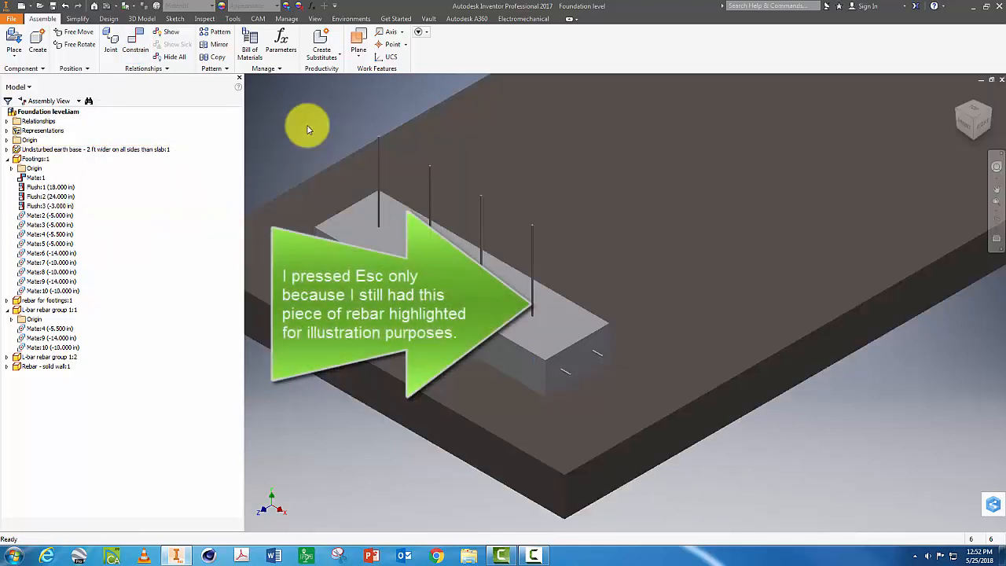
left_click(133, 39)
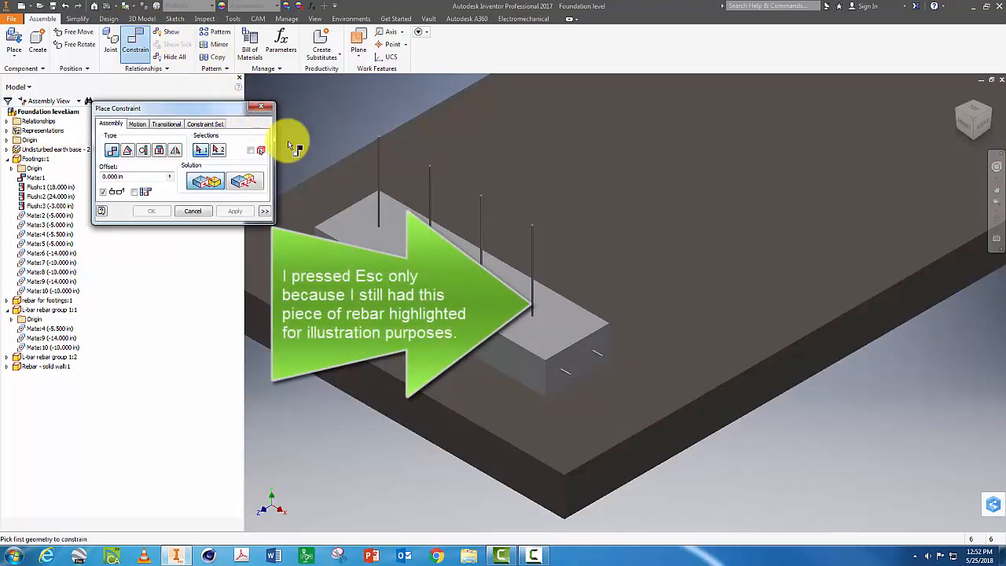
left_click(390, 163)
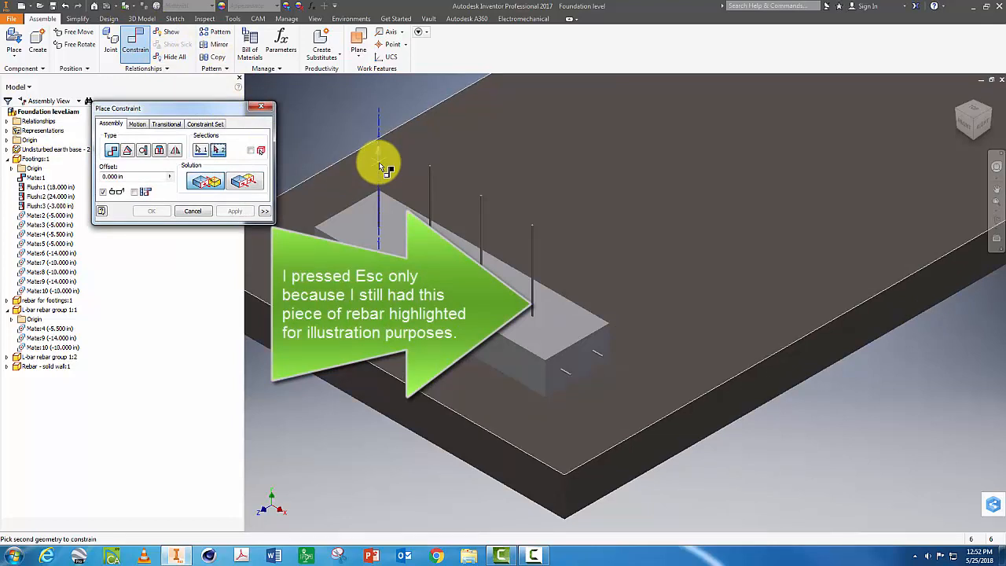
left_click(342, 262)
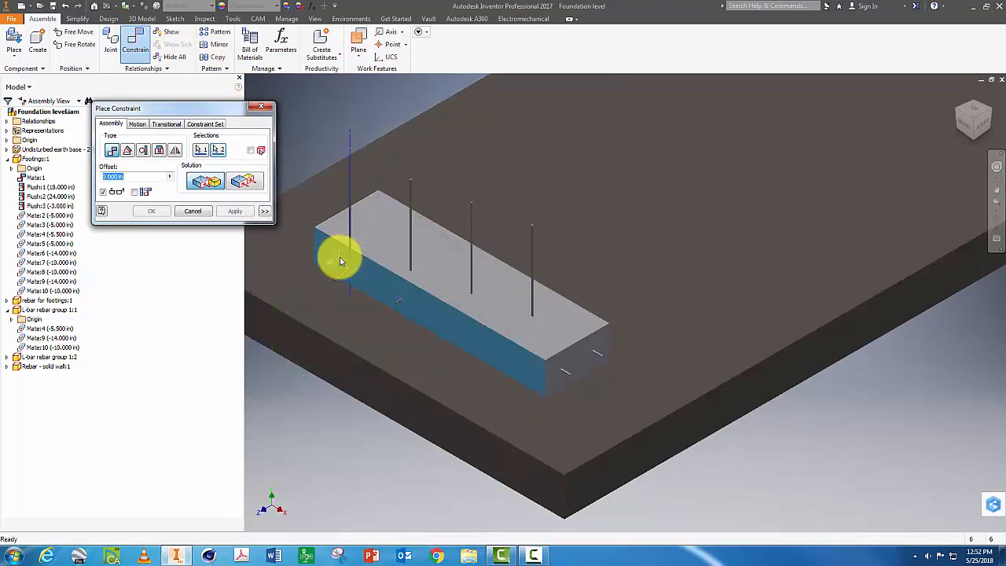
key("BackSpace")
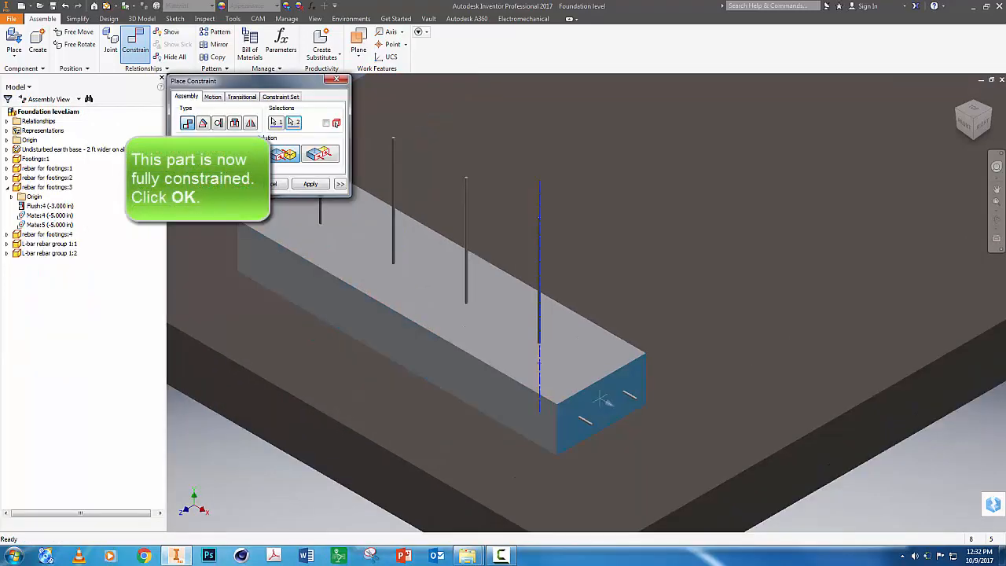
key("Return")
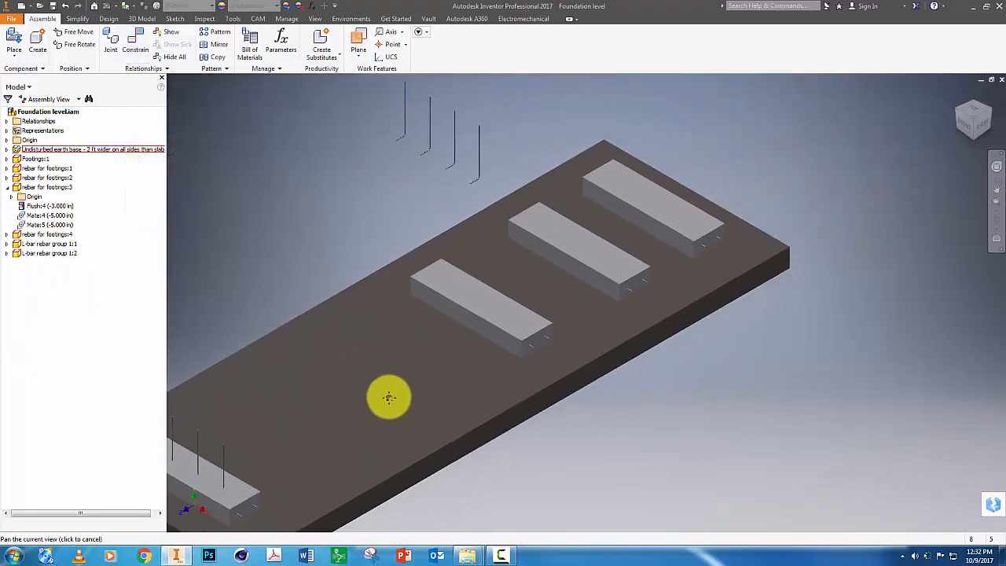
Mate the horizontal leg axis of the second L-bar rebar group 1's near bar to the farthest footing's top face, offset -5.5 in
middle_click_drag(389, 397, 382, 415)
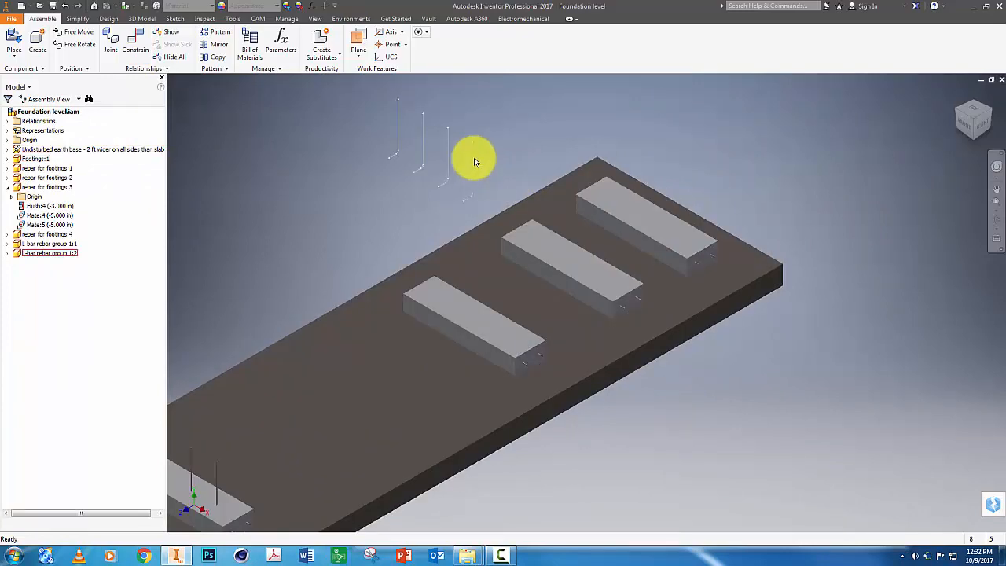
scroll(682, 196, "up", 3)
scroll(691, 184, "down", 5)
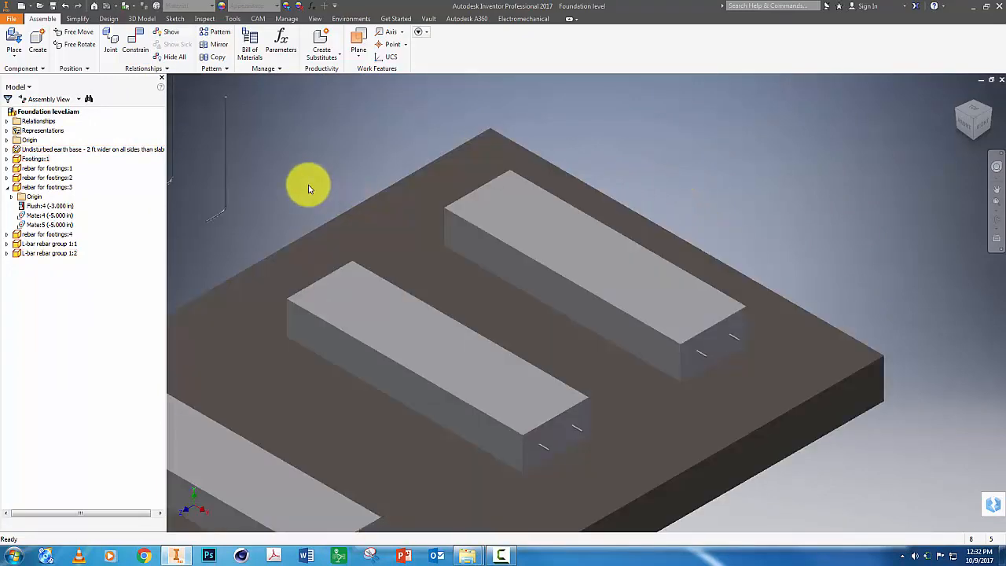
middle_click_drag(308, 188, 465, 182)
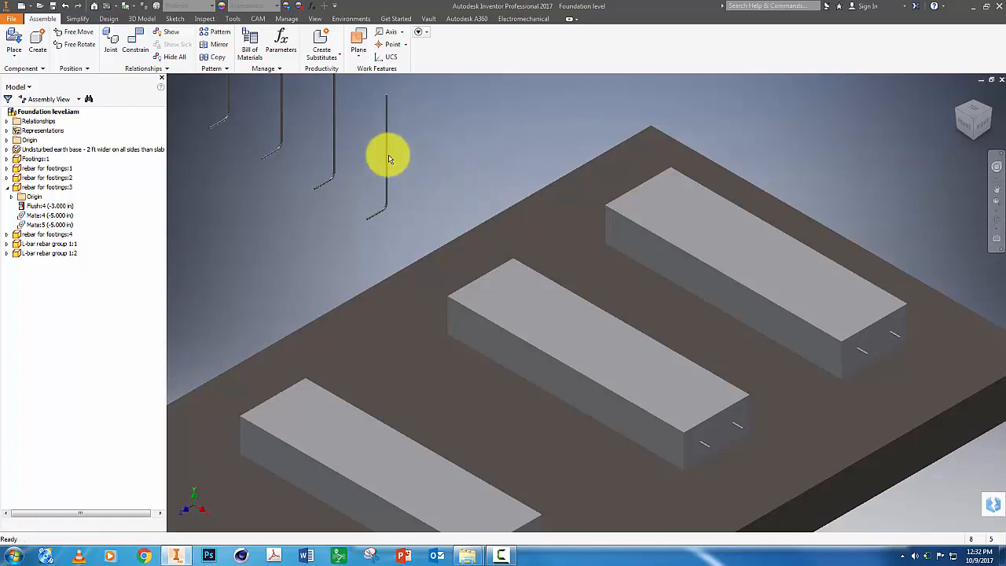
left_click(137, 41)
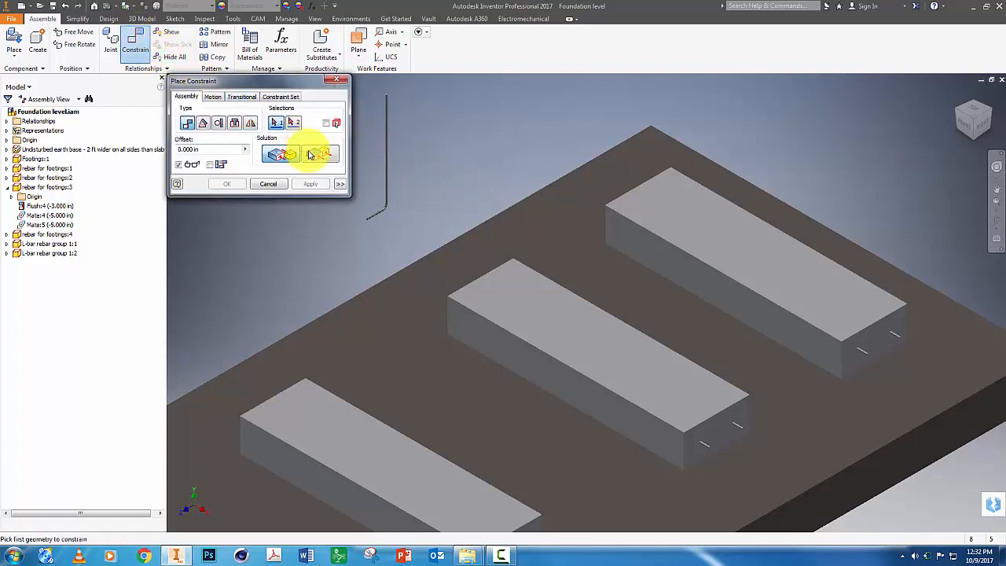
left_click(377, 219)
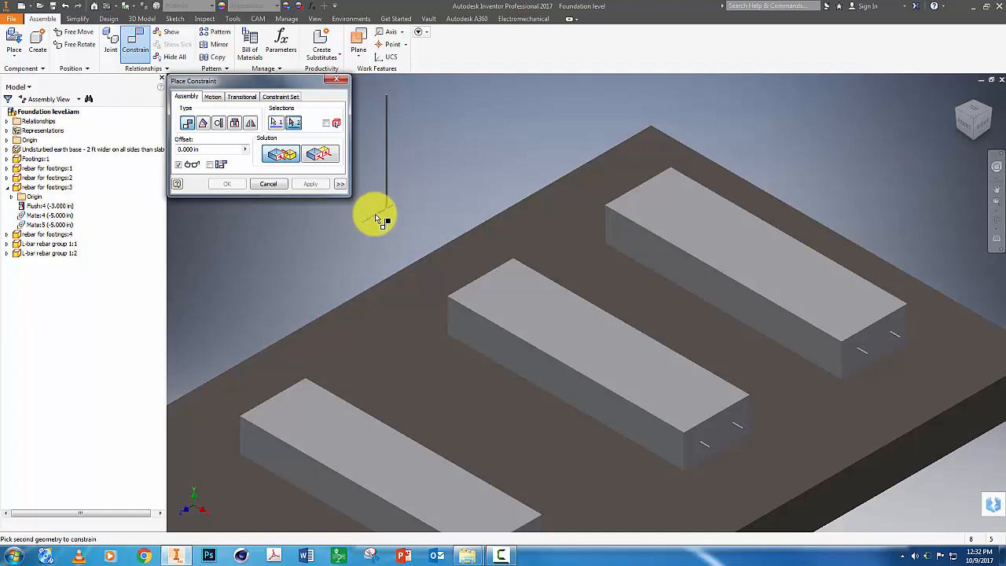
left_click(852, 310)
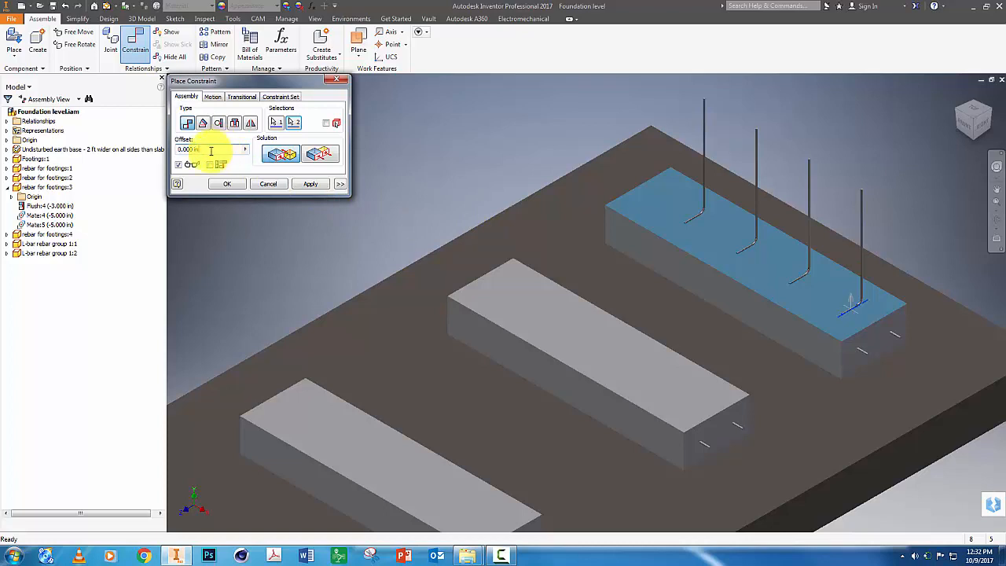
type("-5.5")
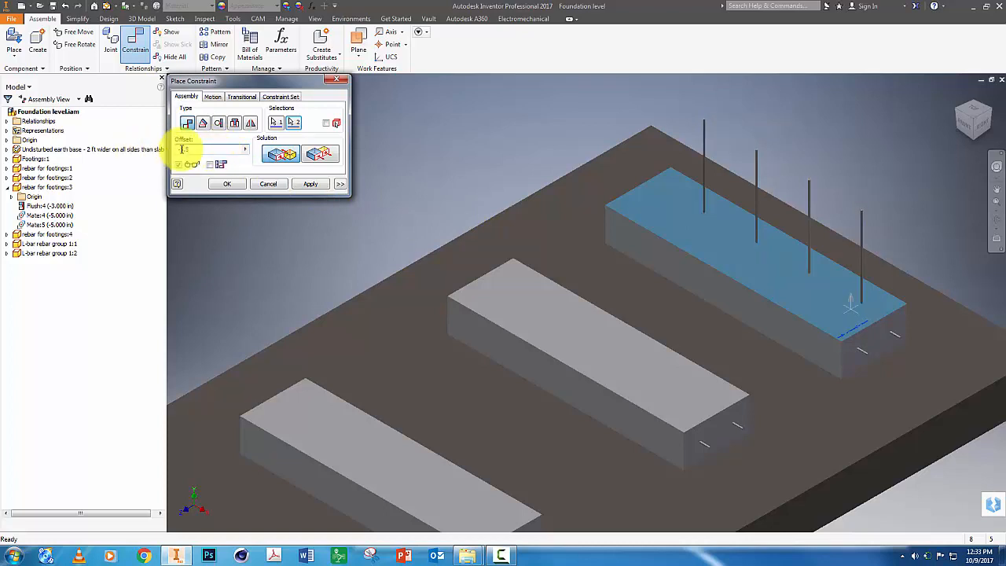
left_click(309, 184)
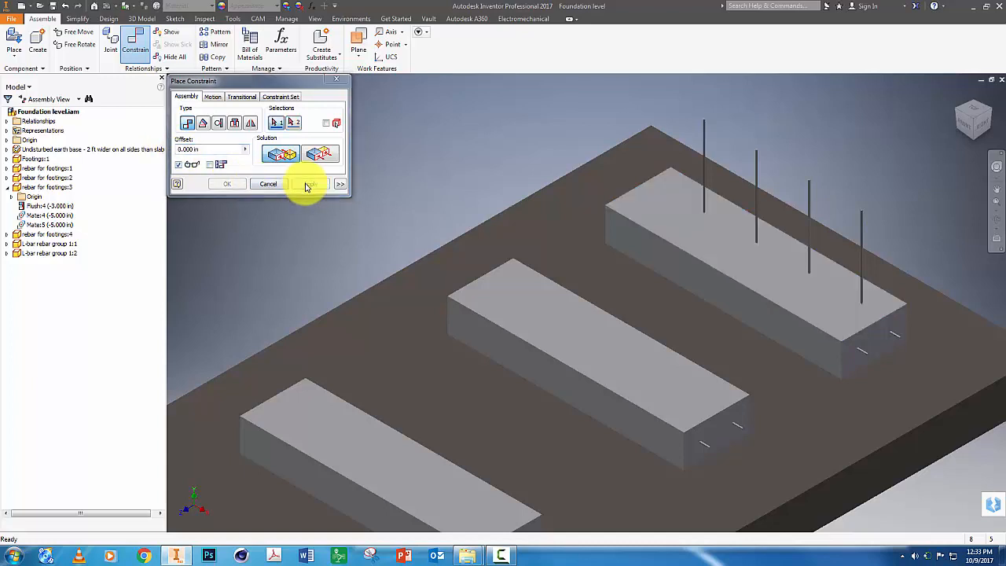
Mate the near L-bar's vertical axis to the farthest footing's long side face with an offset of -10 in
left_click(861, 230)
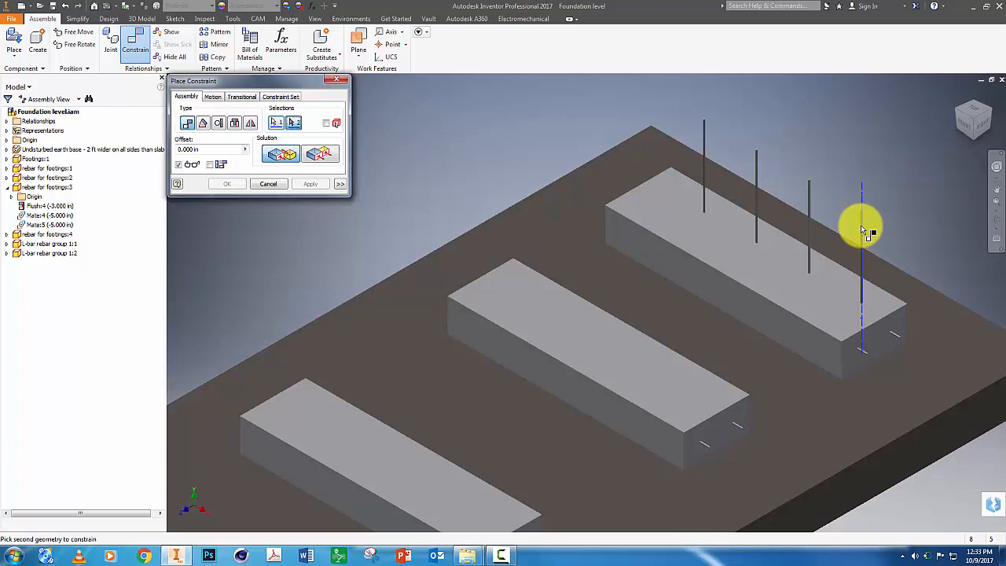
left_click(820, 345)
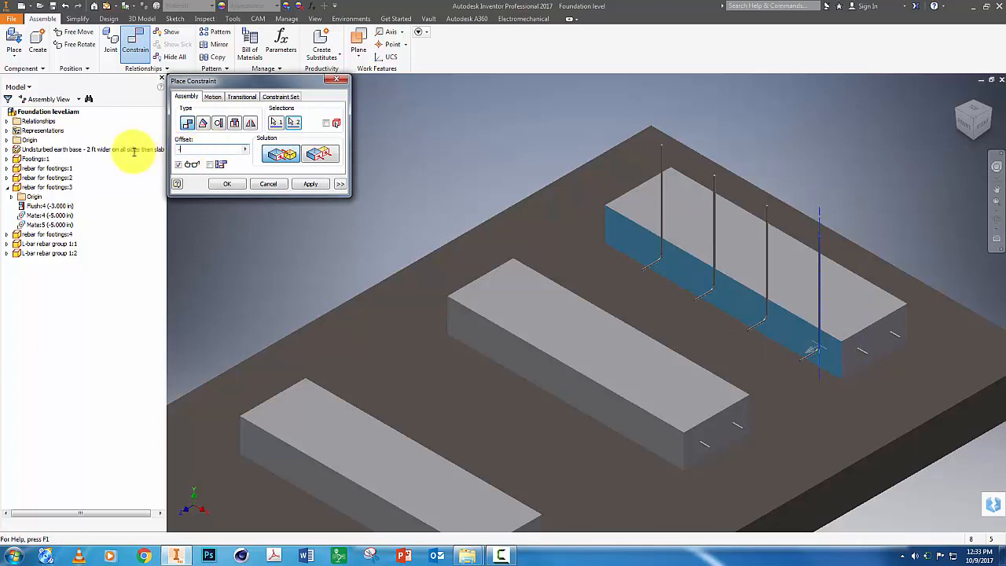
type("-10")
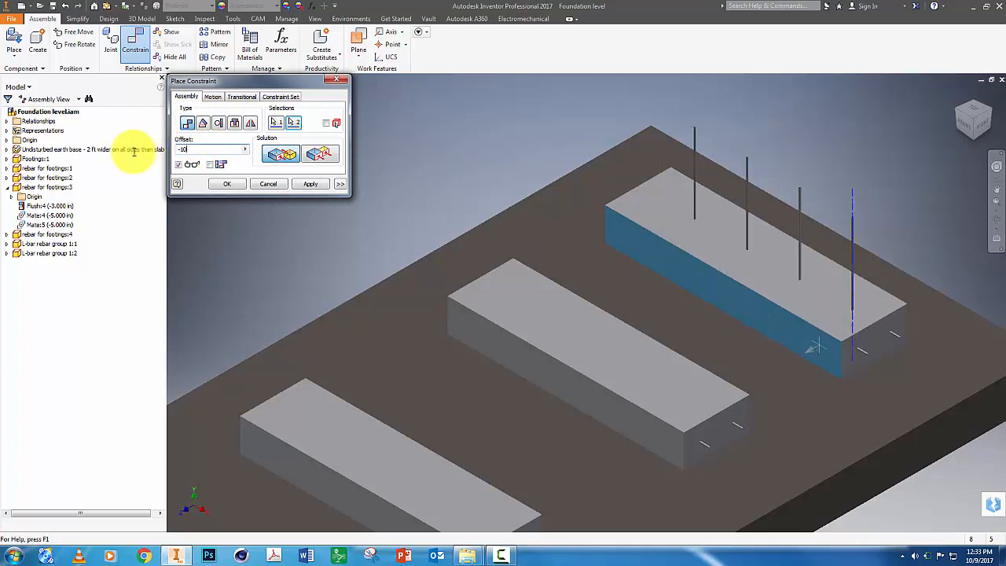
left_click(311, 185)
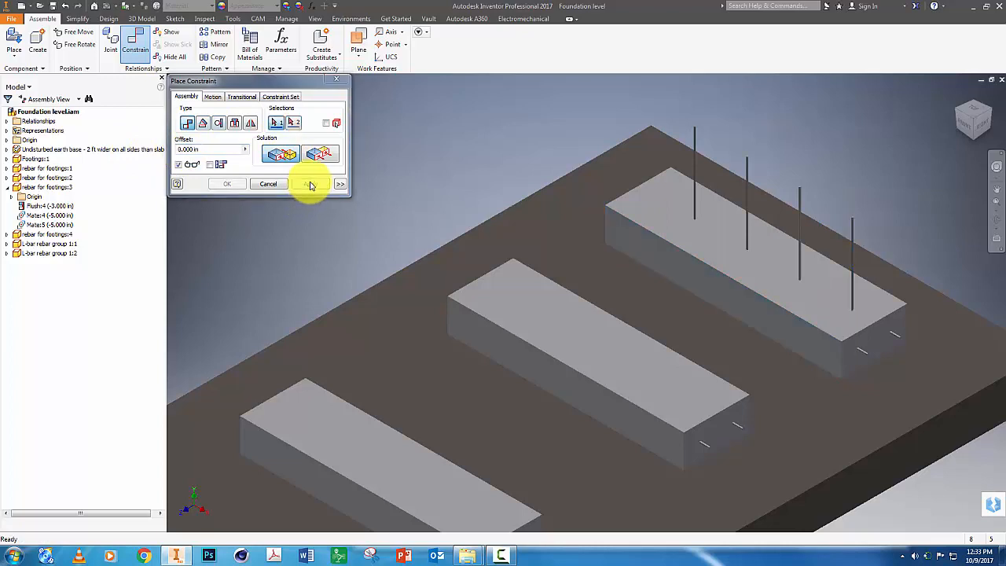
Mate the near L-bar's vertical axis to the farthest footing's end face at -12 in and finish constraining the group
left_click(853, 228)
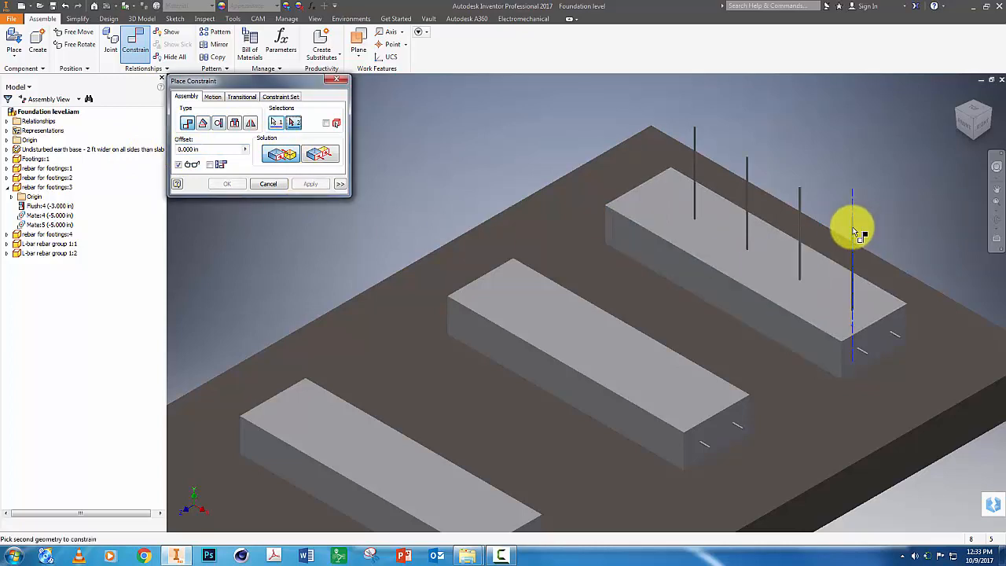
left_click(881, 344)
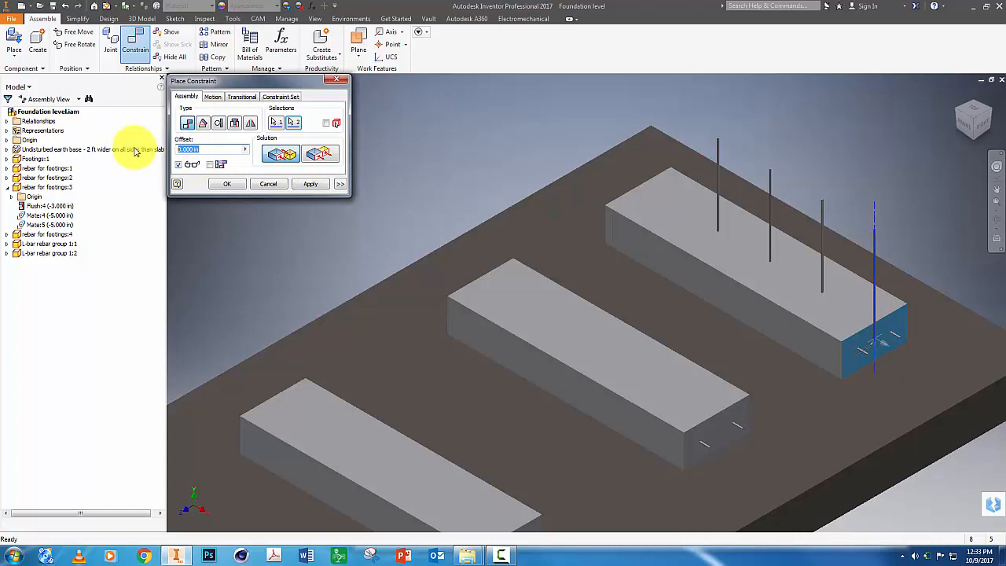
type("-12")
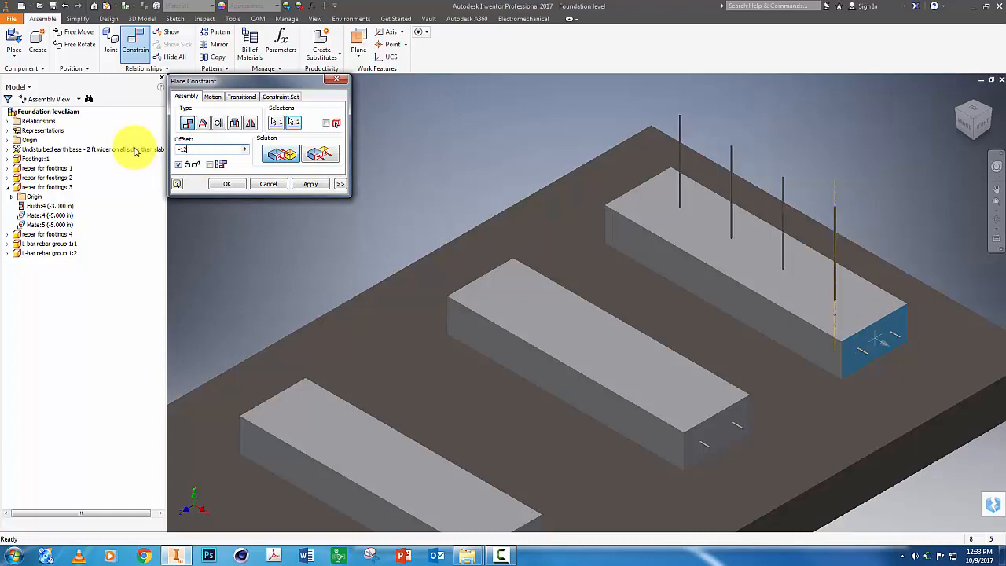
left_click(224, 185)
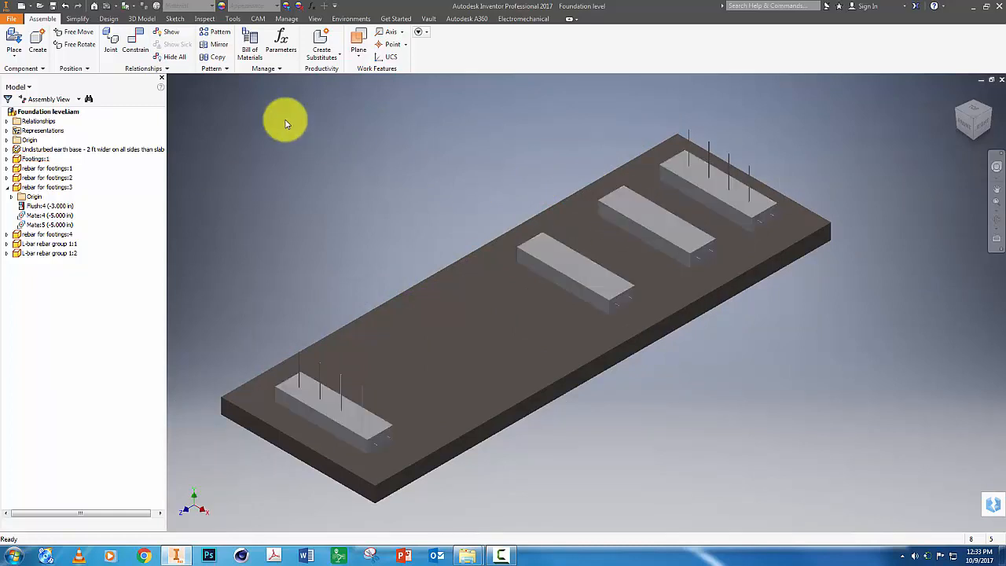
Place one instance of L-bar rebar group 2 in the empty space beside the earth base, behind the footings
left_click(13, 37)
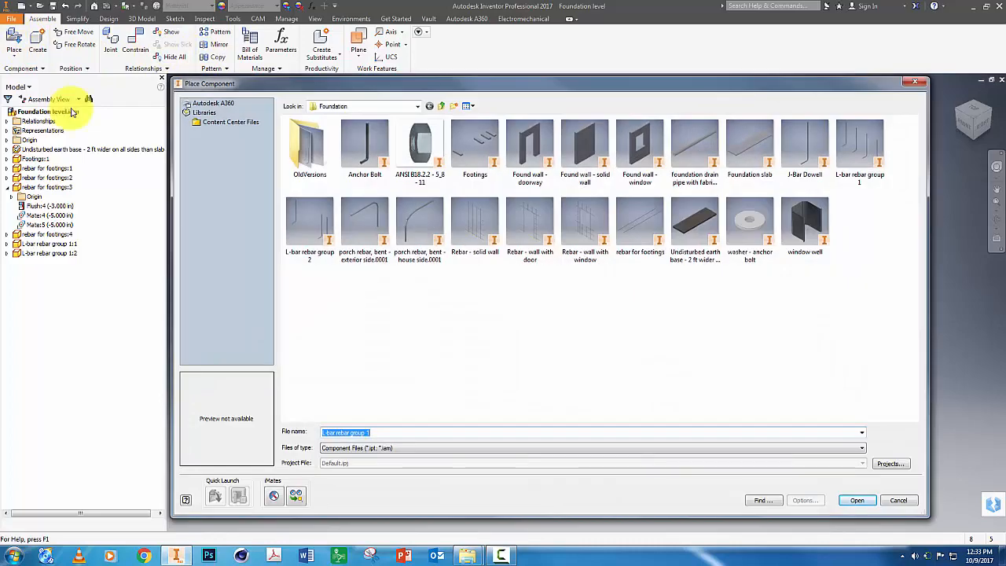
double_click(305, 222)
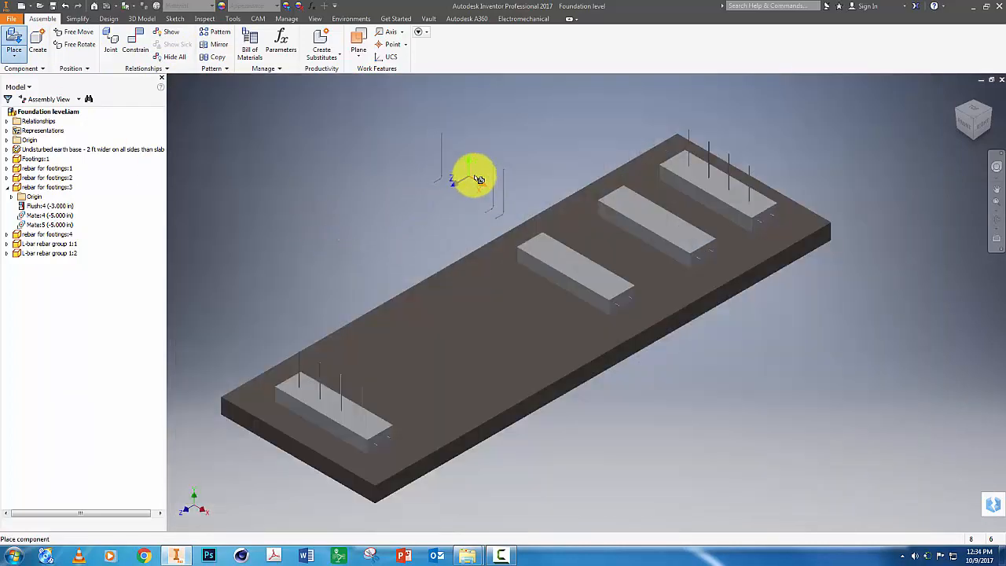
left_click(515, 148)
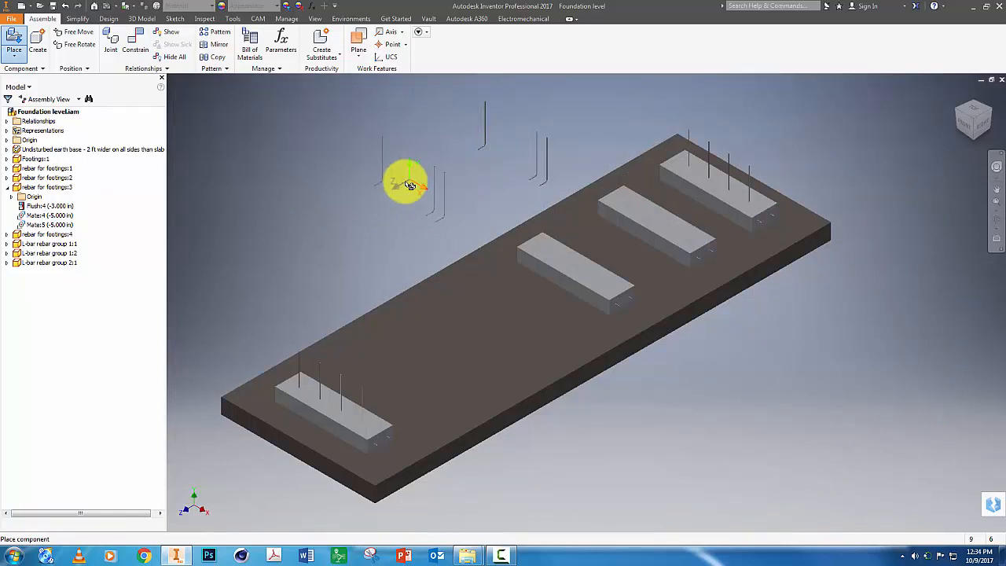
key("Escape")
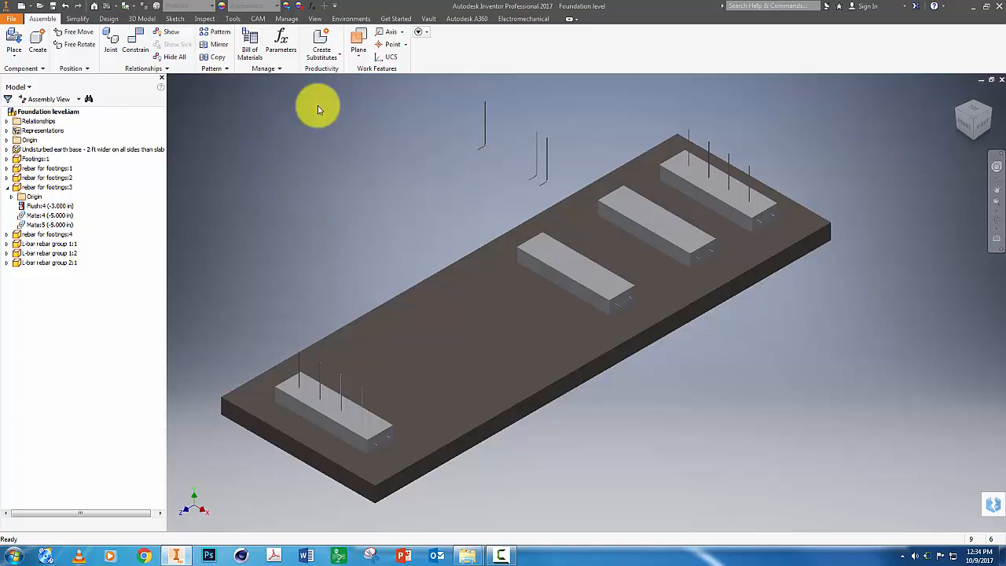
Mate the horizontal leg axis of L-bar rebar group 2's near bar to the second-farthest footing's top face with an offset of -5.5 in
scroll(574, 118, "up", 3)
scroll(574, 118, "down", 5)
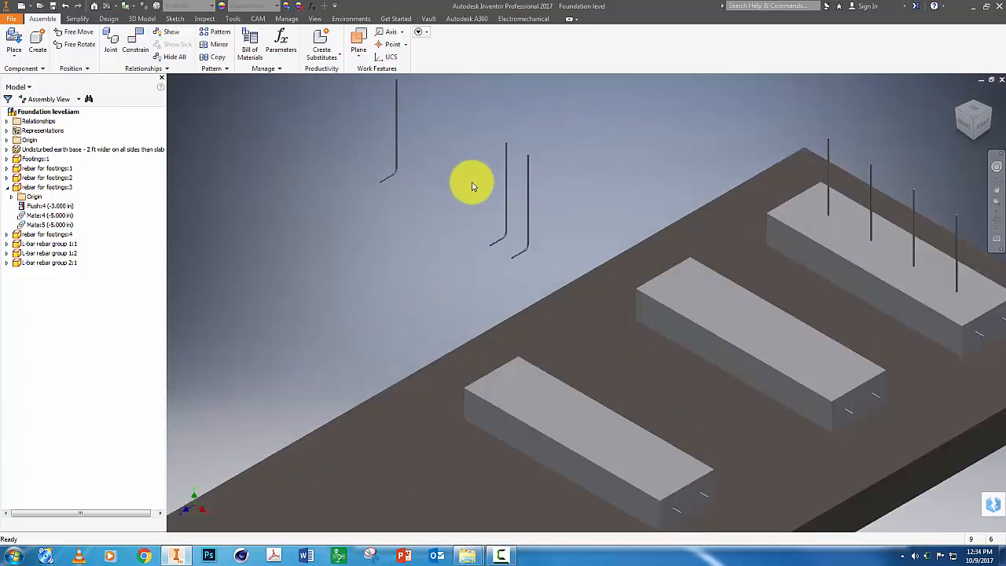
left_click(519, 254)
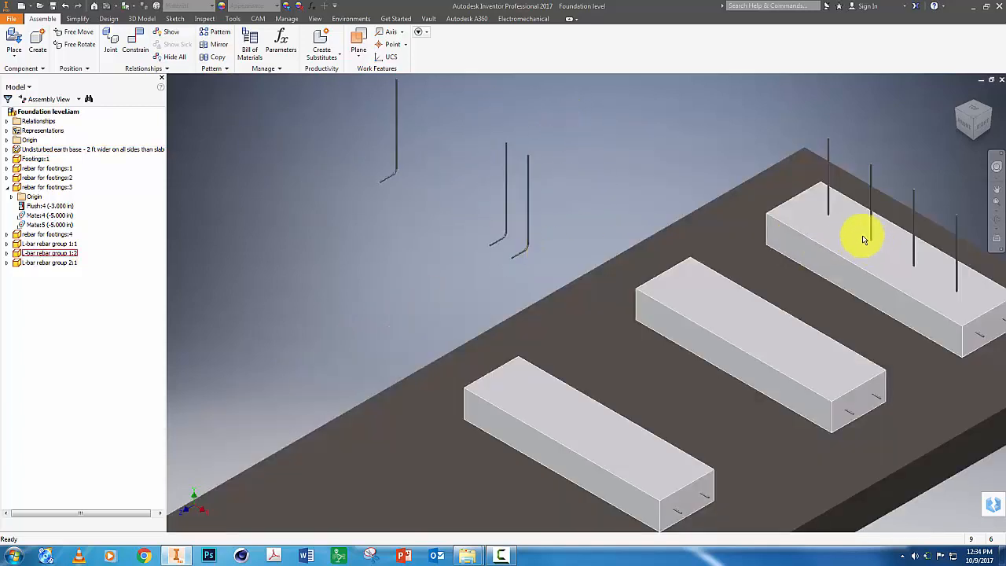
left_click(875, 234)
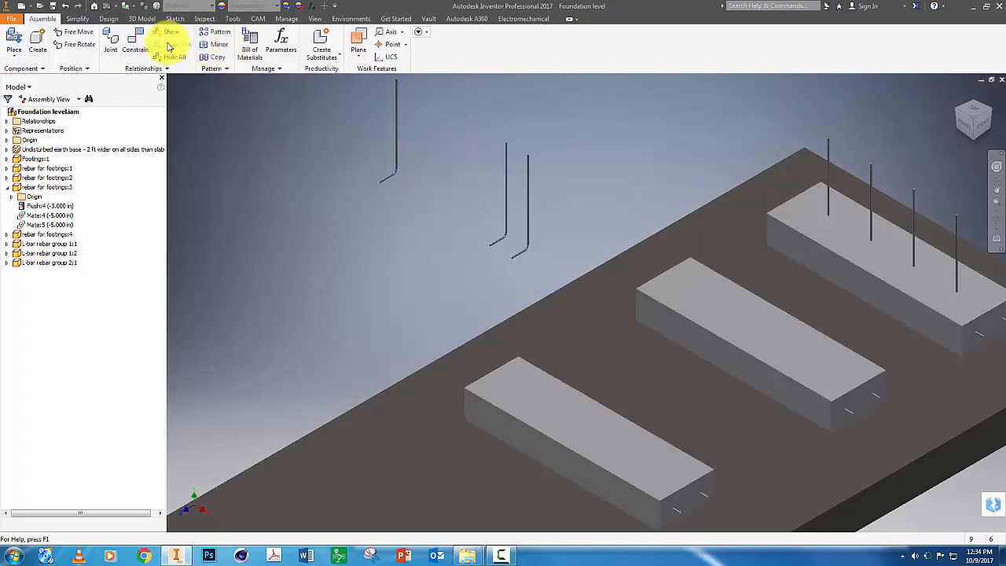
left_click(134, 47)
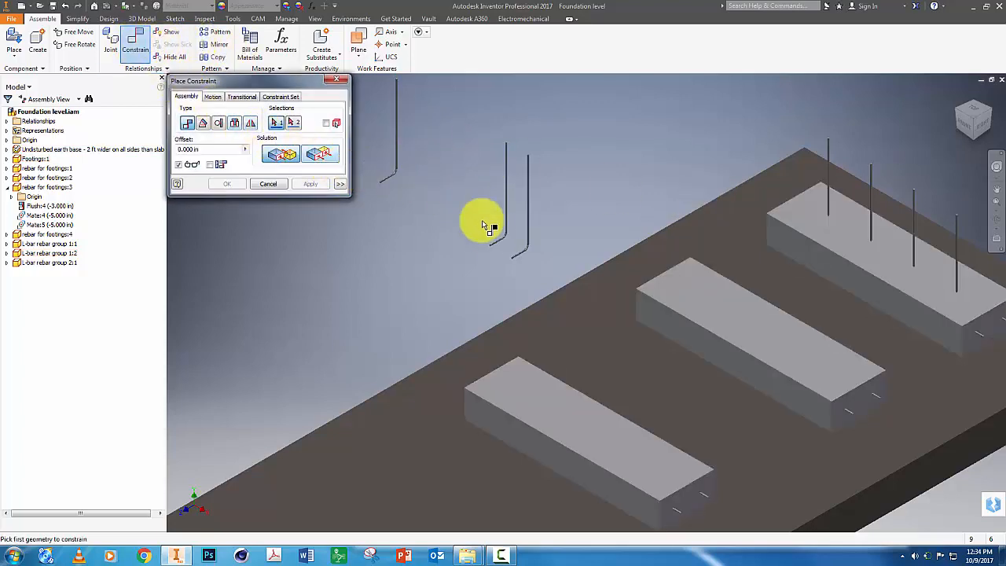
left_click(521, 255)
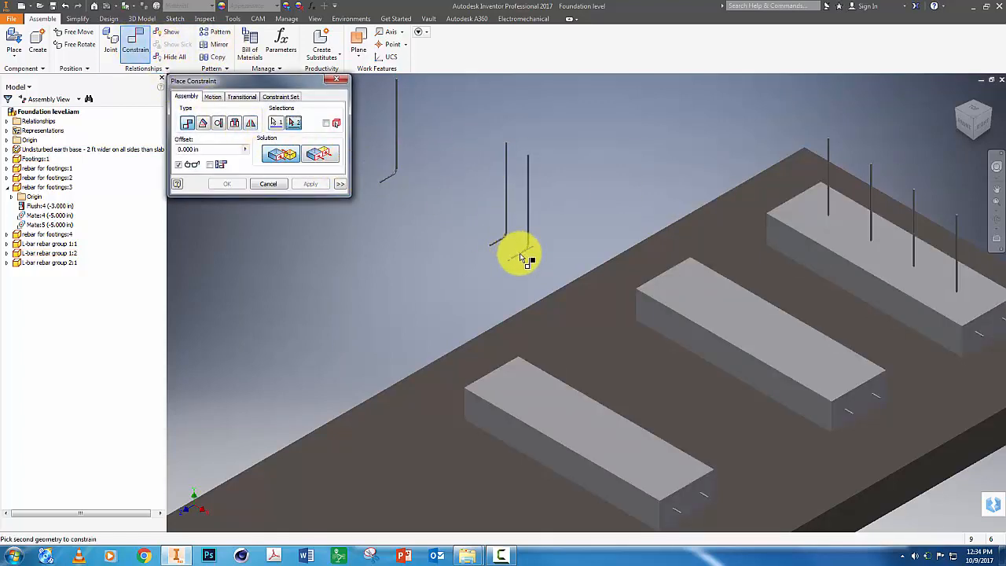
left_click(831, 371)
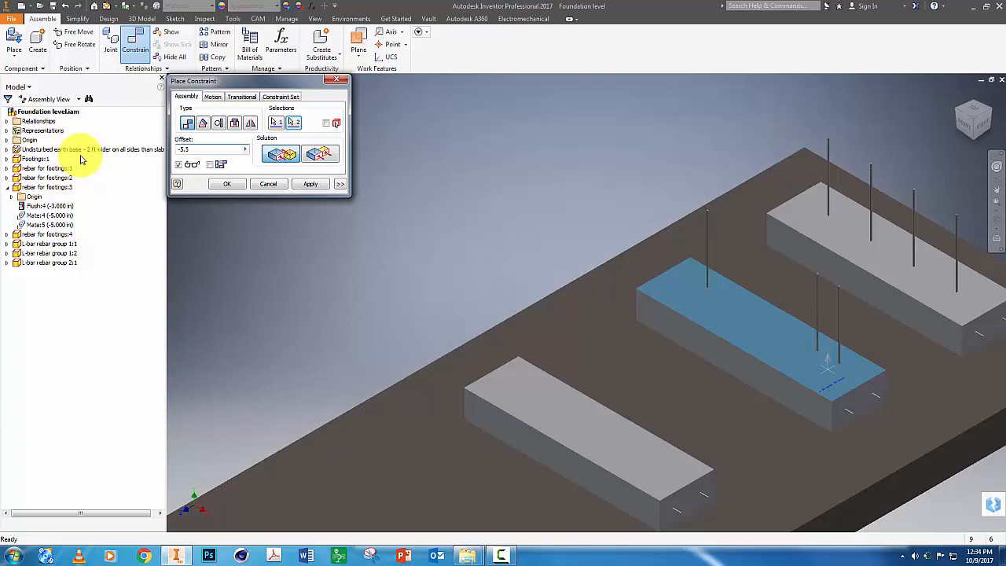
left_click(314, 184)
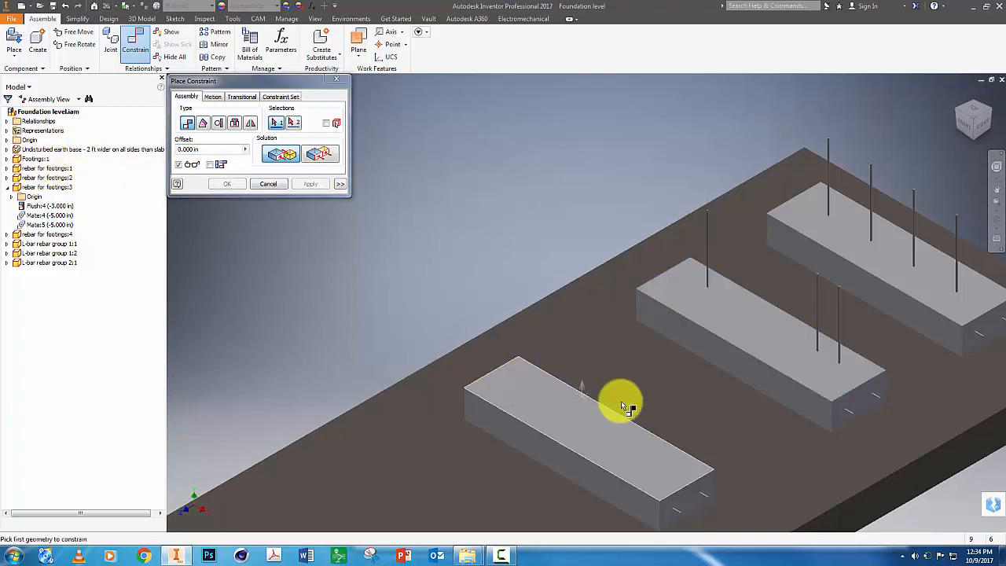
Mate the vertical axis of L-bar rebar group 2's near bar to the second-farthest footing's long side face with an offset of -10 in
left_click(839, 312)
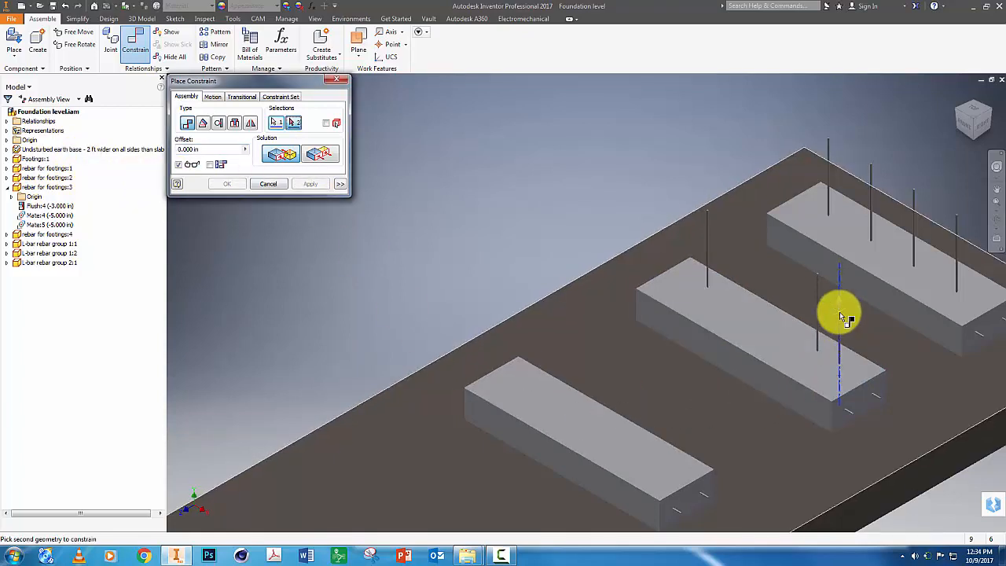
left_click(800, 396)
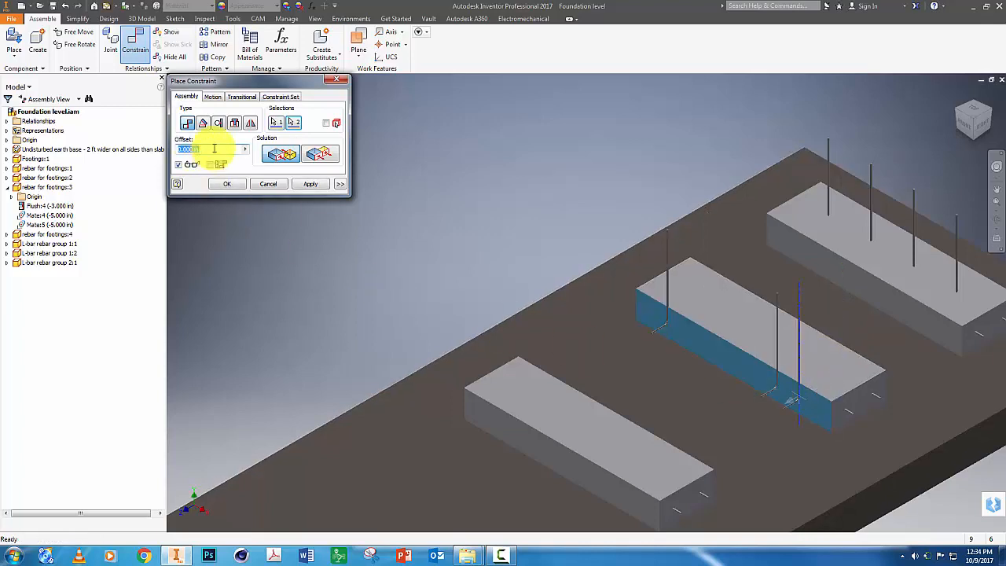
type("-10")
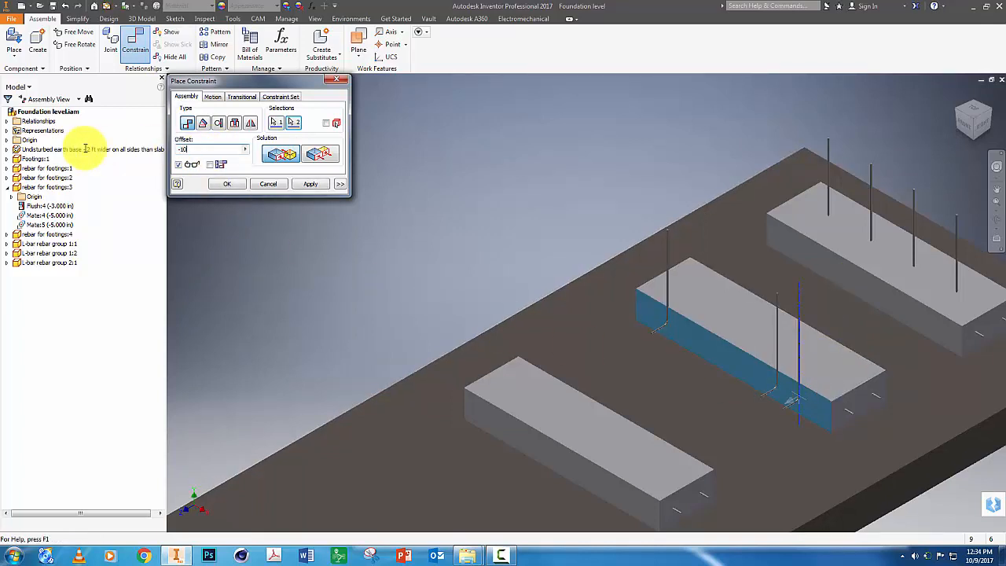
left_click(308, 185)
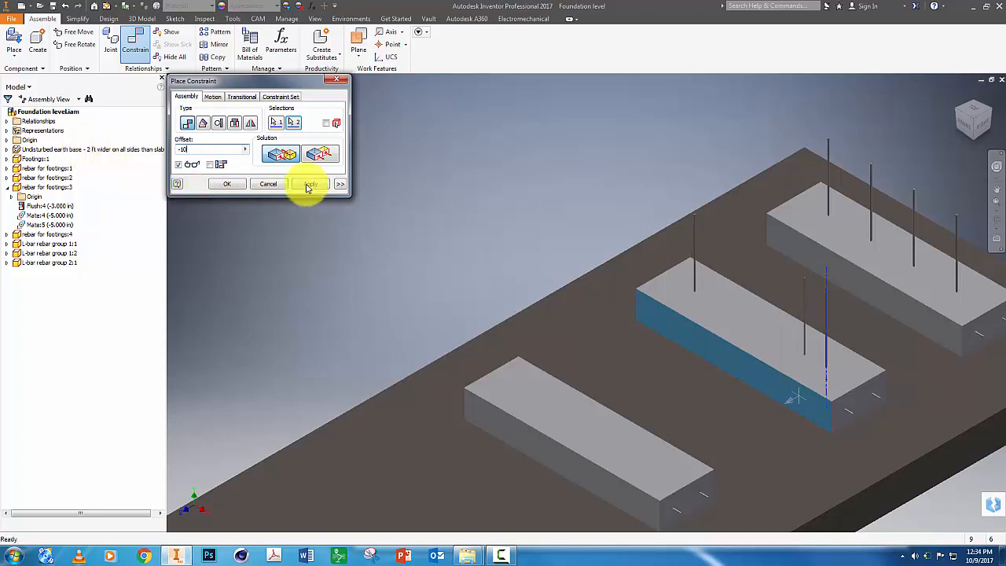
Mate the same near bar's vertical axis to the second-farthest footing's near end face with an offset of -10 in
left_click(827, 315)
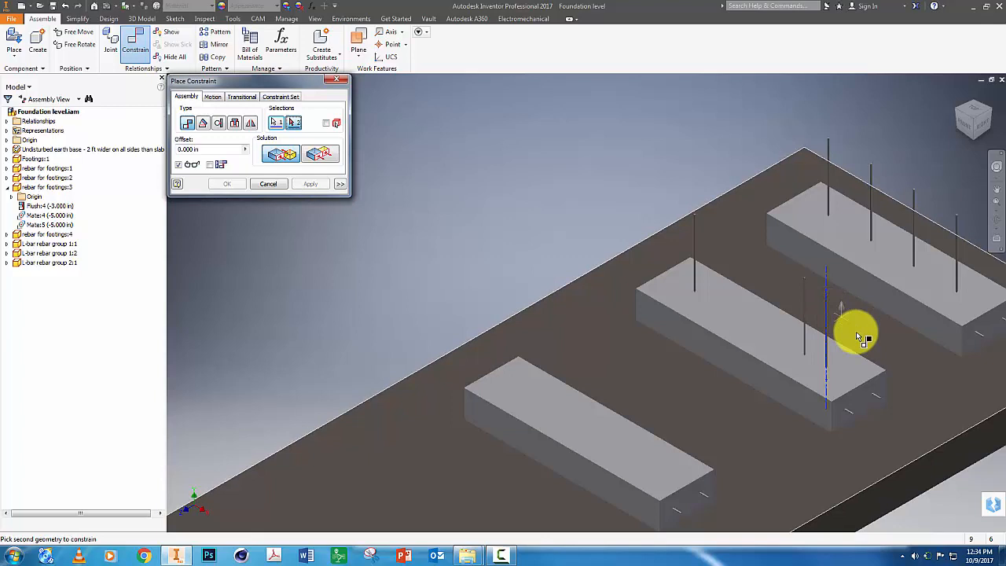
left_click(862, 402)
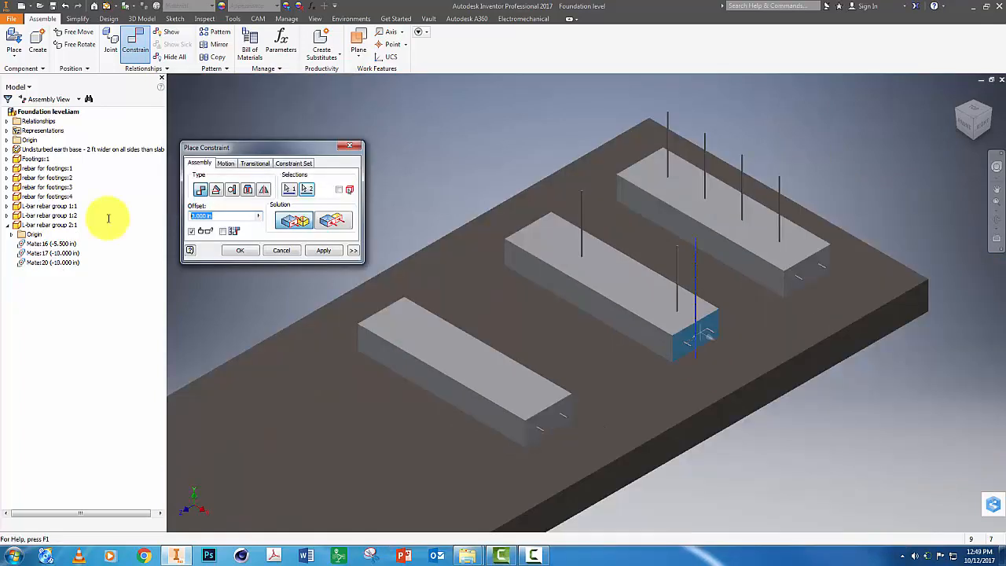
key("BackSpace")
type("-10")
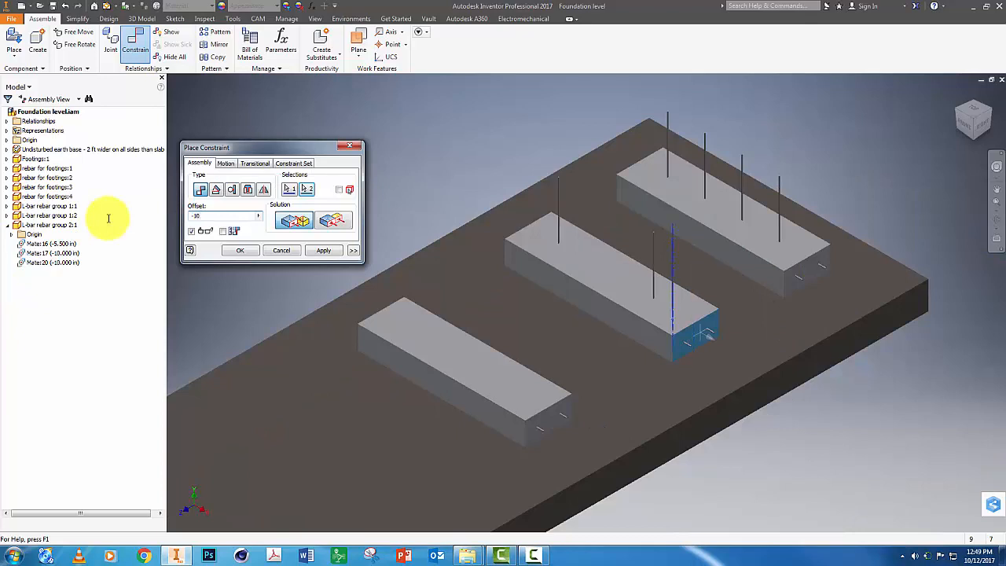